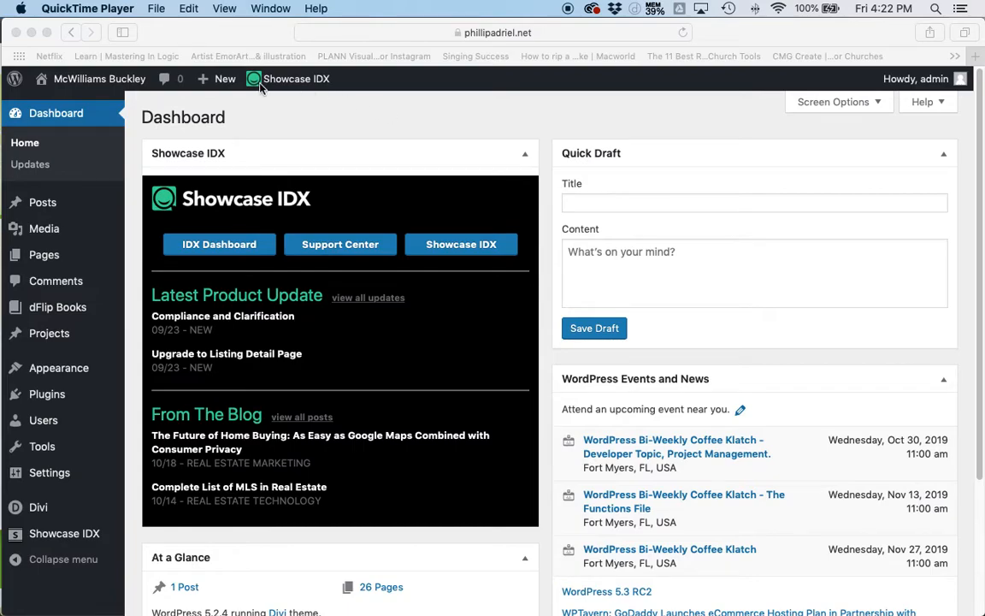
- Start a new blog post from the WordPress dashboard
{"action": "left_click", "coordinate": [360, 128]}
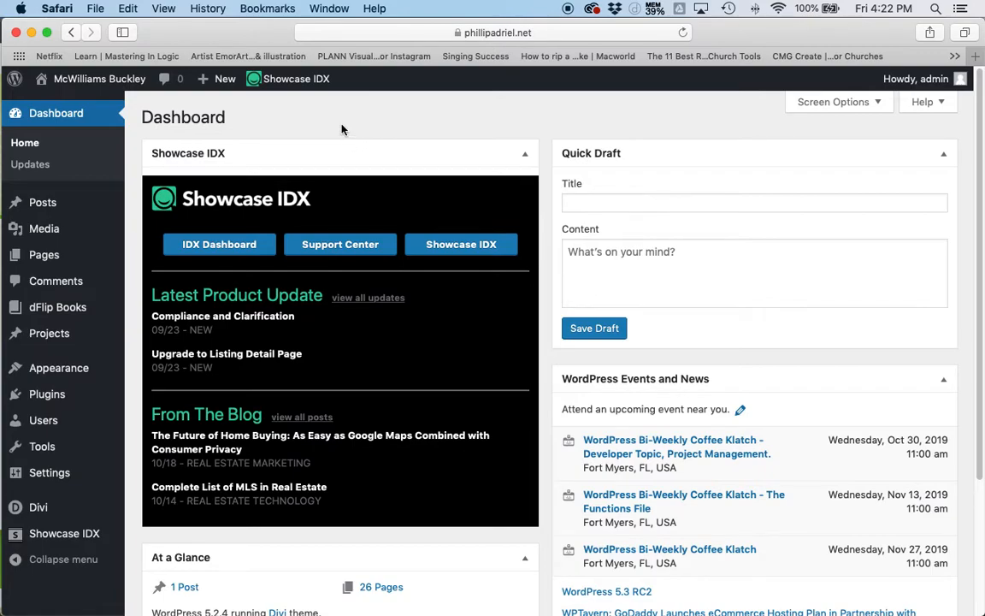
{"action": "triple_click", "coordinate": [342, 128]}
{"action": "left_click", "coordinate": [337, 127]}
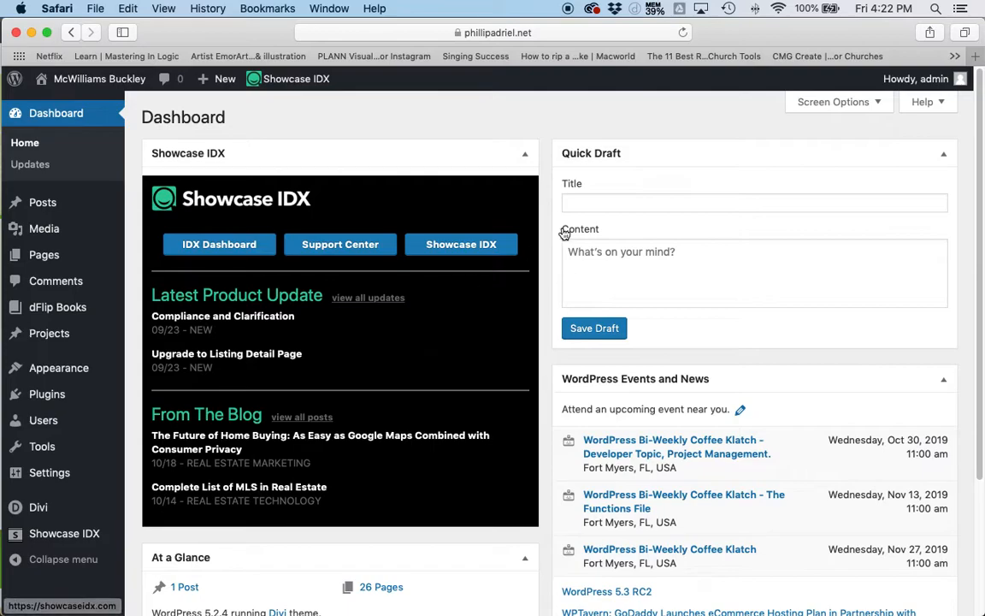
{"action": "mouse_move", "coordinate": [41, 212]}
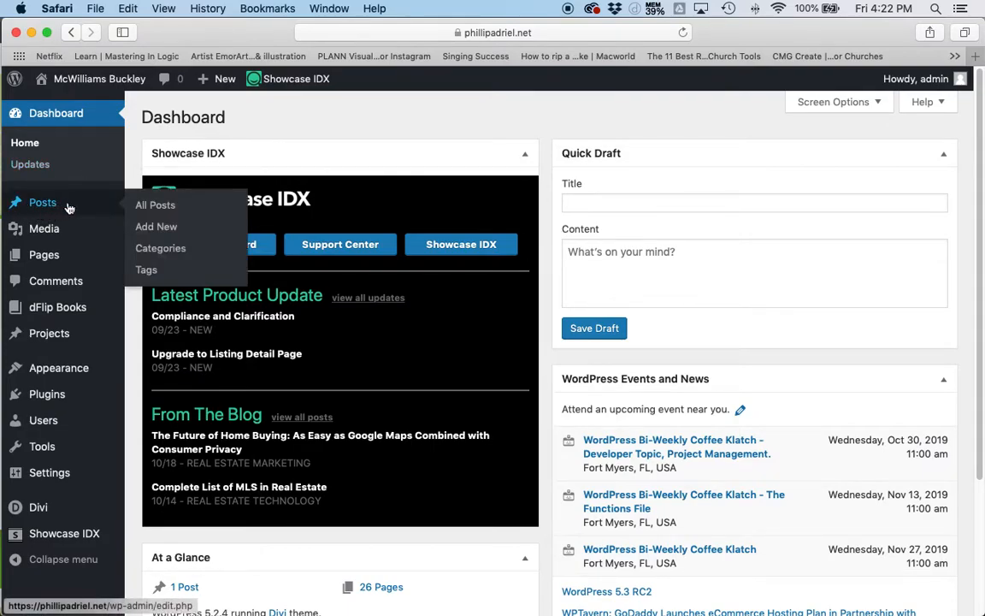
{"action": "left_click", "coordinate": [167, 231]}
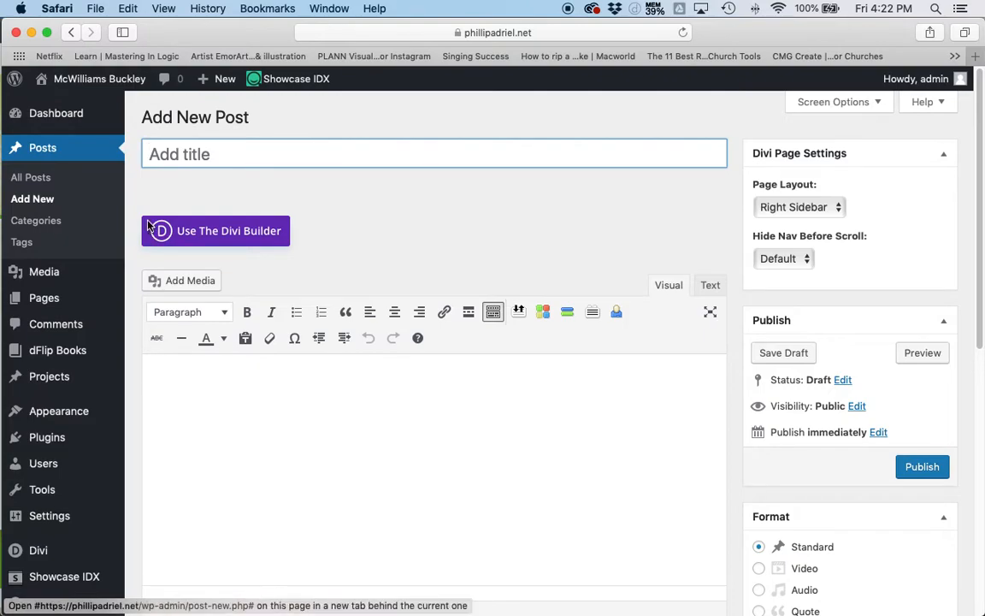
- Switch to Finder and copy the name of the PDF "This WATERFRONT CITY is the TOP PLACE IN AMERICA TO RETIRE" without its extension
{"action": "key", "text": "super+Tab"}
{"action": "key", "text": "super+Tab"}
{"action": "key", "text": "super+Tab"}
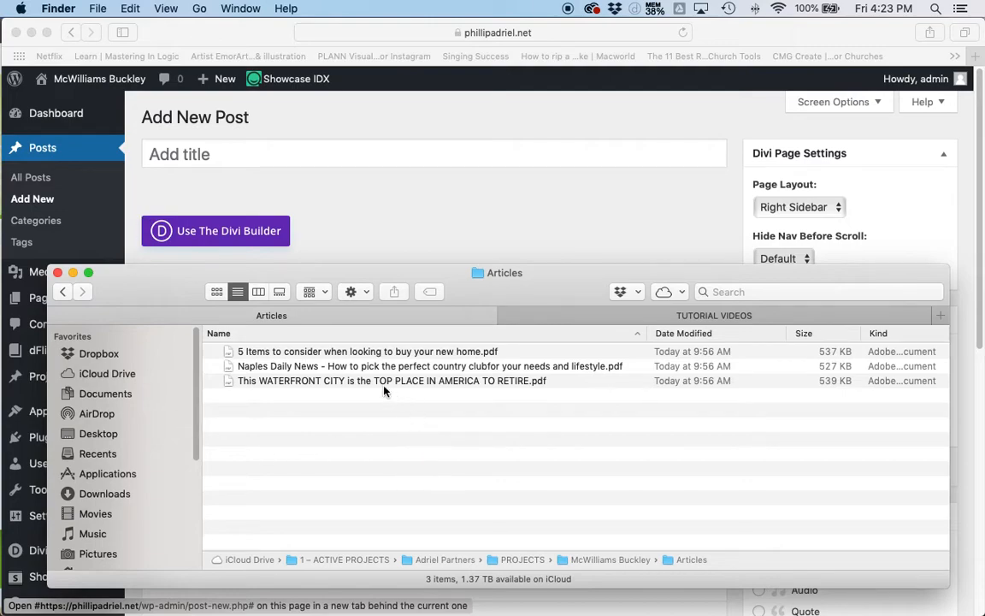
{"action": "left_click", "coordinate": [454, 382]}
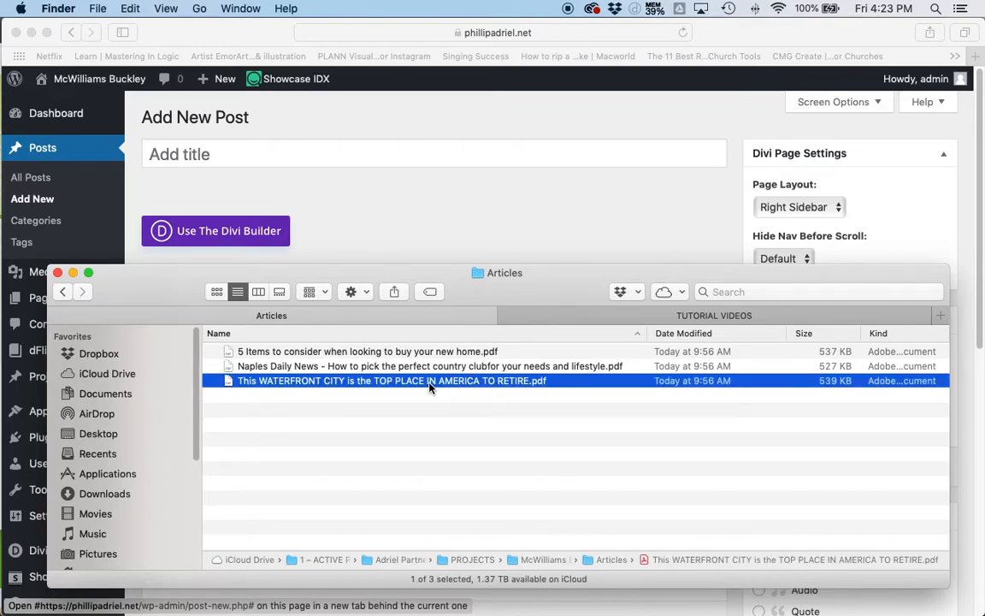
{"action": "left_click", "coordinate": [422, 380]}
{"action": "key", "text": "super+c"}
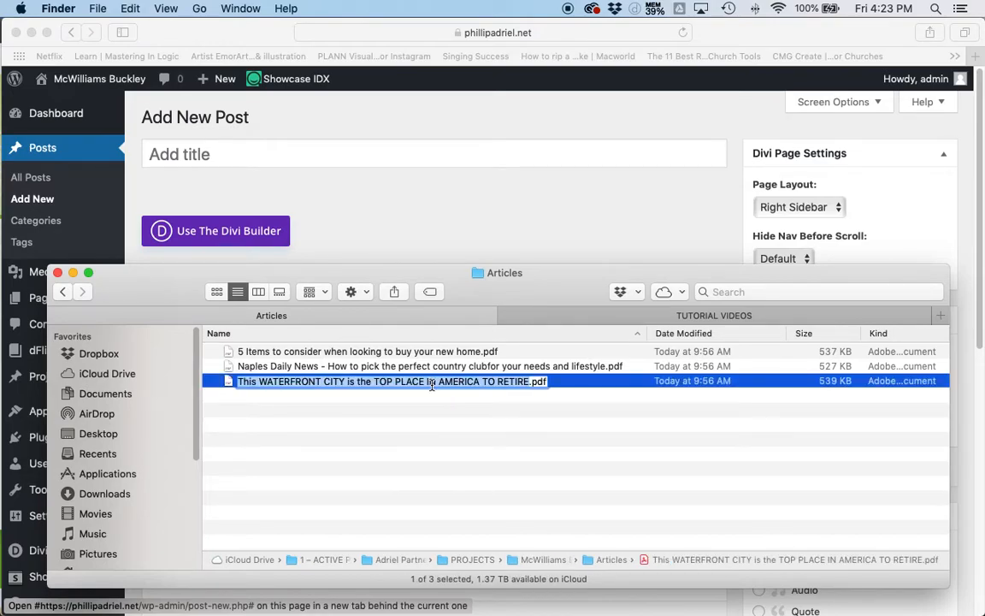
{"action": "key", "text": "Return"}
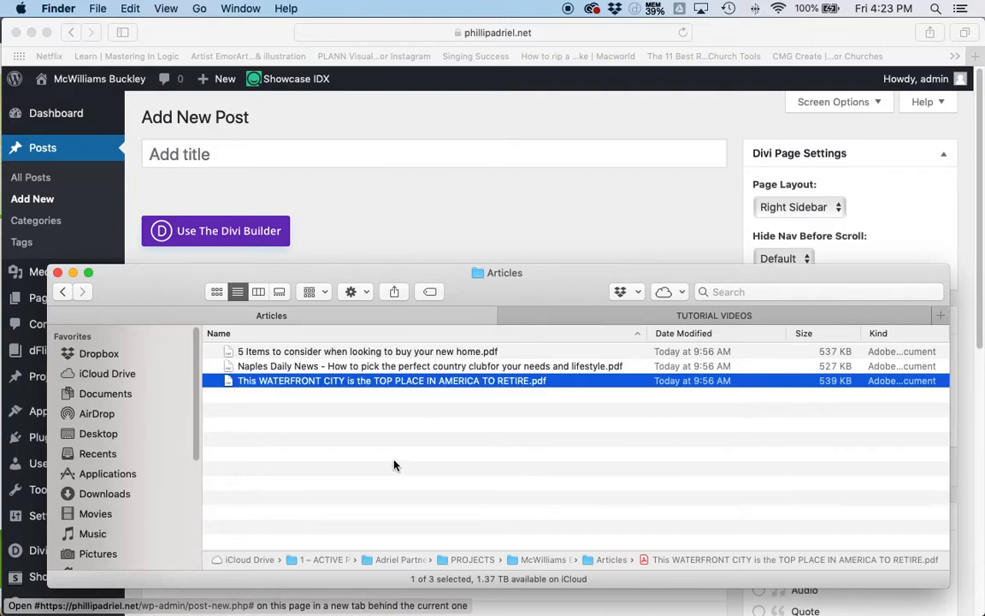
- Paste "This WATERFRONT CITY is the TOP PLACE IN AMERICA TO RETIRE" as the post title and save the post as a draft
{"action": "left_click", "coordinate": [398, 192]}
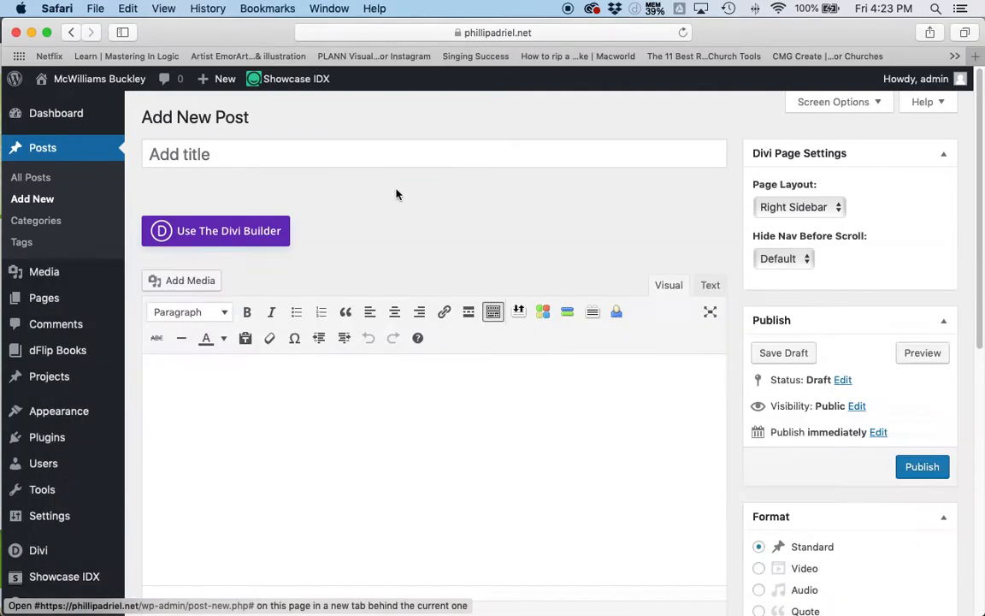
{"action": "left_click", "coordinate": [306, 154]}
{"action": "key", "text": "super+v"}
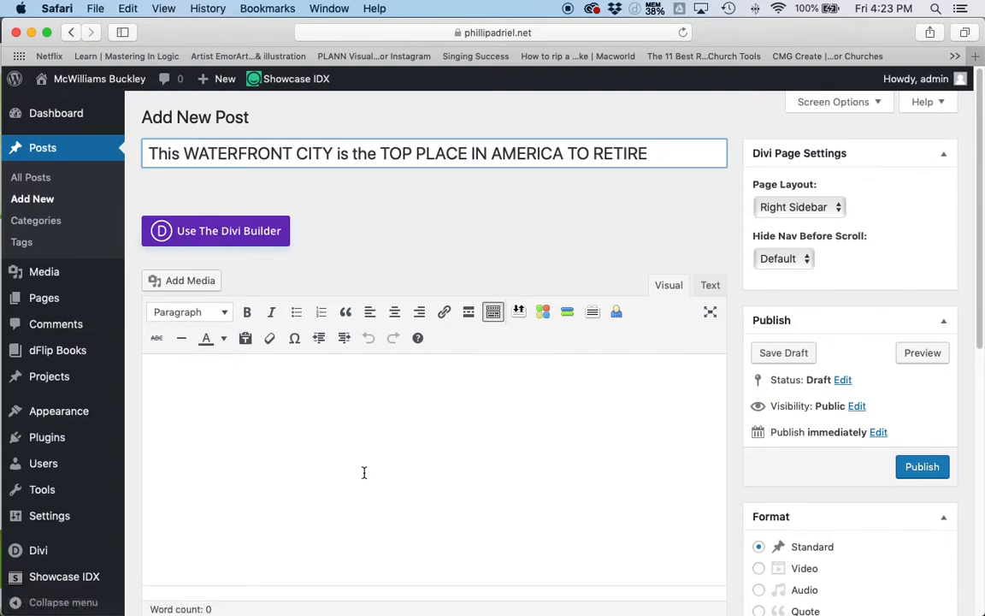
{"action": "left_click", "coordinate": [774, 357]}
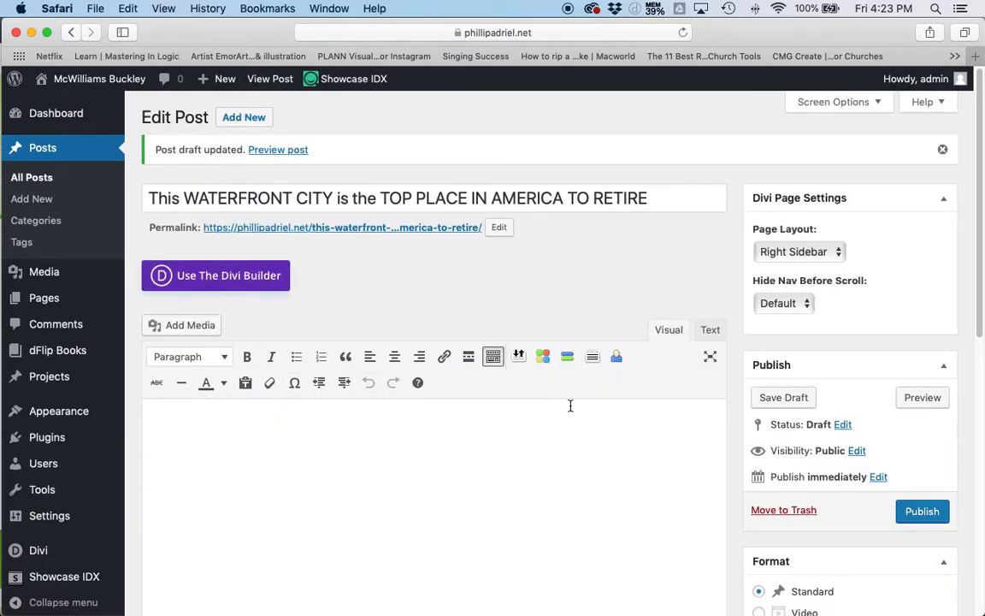
- Switch to Finder, open the waterfront city PDF in Acrobat and copy the msn.com article address at its beginning
{"action": "scroll", "coordinate": [545, 416], "scroll_direction": "down", "scroll_amount": 3}
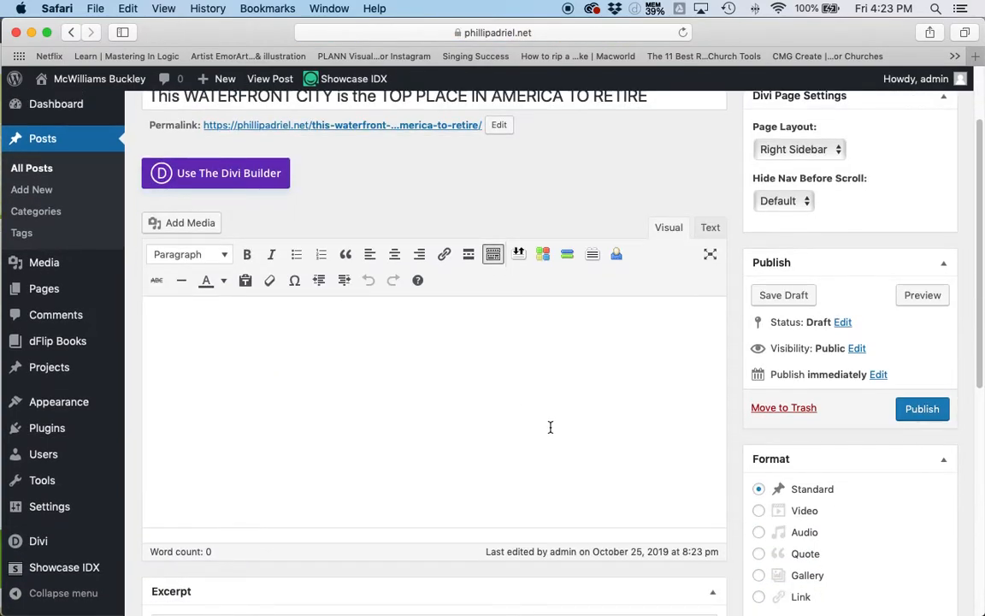
{"action": "scroll", "coordinate": [551, 429], "scroll_direction": "up", "scroll_amount": 2}
{"action": "scroll", "coordinate": [552, 426], "scroll_direction": "up", "scroll_amount": 1}
{"action": "key", "text": "super+Tab"}
{"action": "key", "text": "super+Tab"}
{"action": "key", "text": "super+shift+Tab"}
{"action": "left_click", "coordinate": [347, 418]}
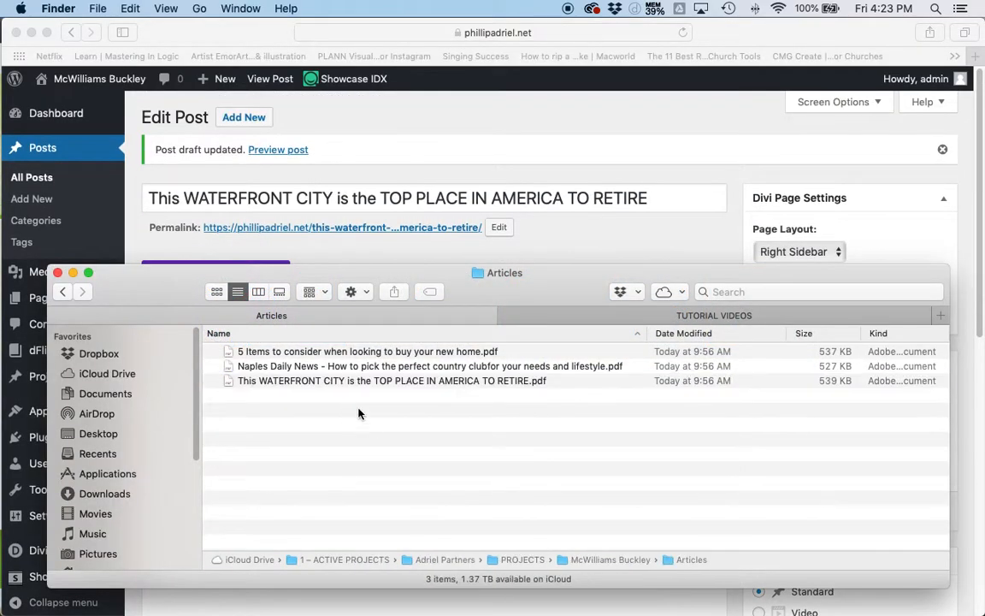
{"action": "double_click", "coordinate": [298, 384]}
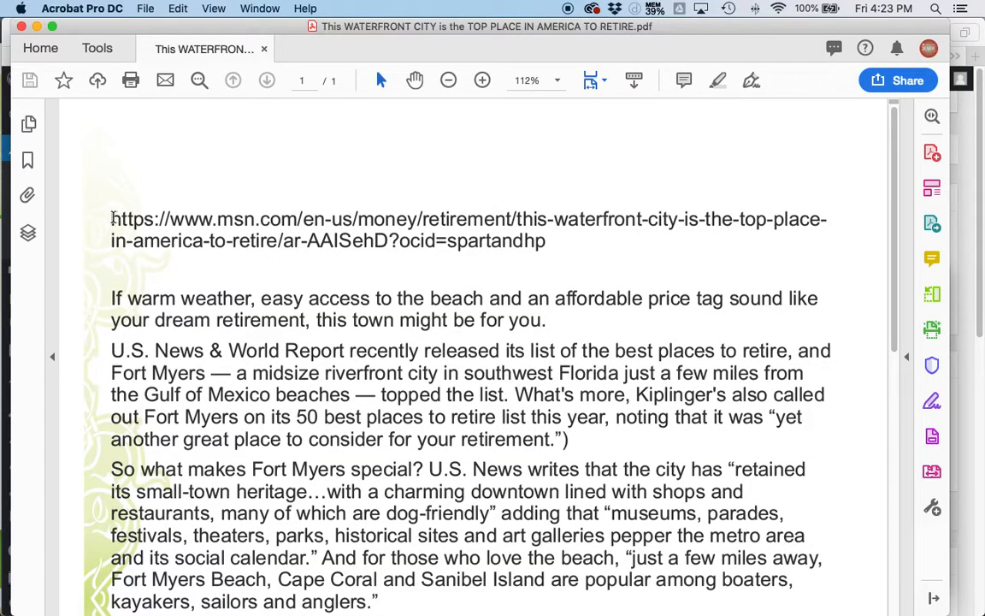
{"action": "left_click_drag", "start_coordinate": [114, 216], "coordinate": [471, 242]}
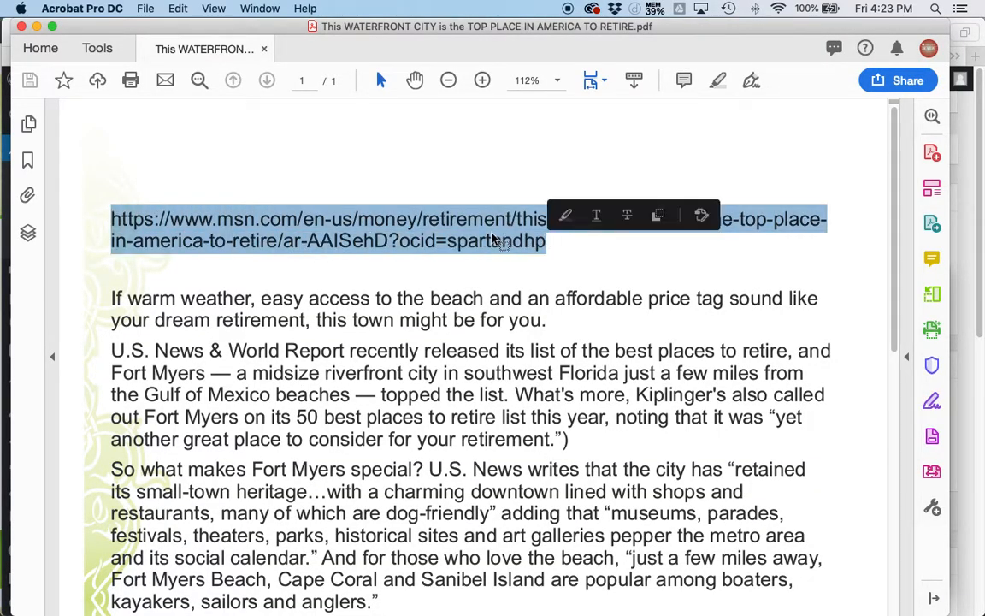
- Switch back to Safari and paste the msn.com article address into the empty post body
{"action": "key", "text": "super+Tab"}
{"action": "key", "text": "super+Tab"}
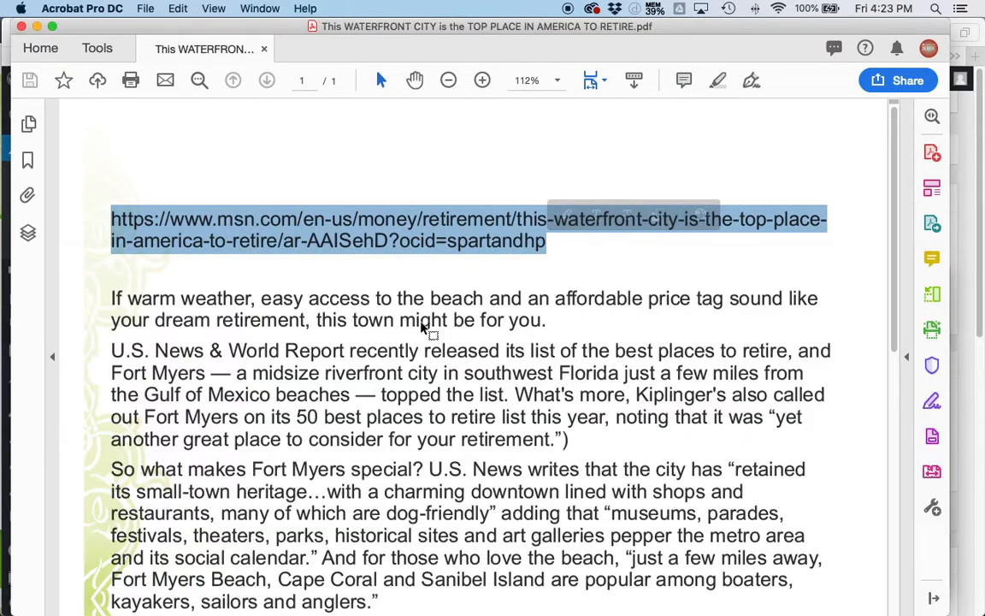
{"action": "key", "text": "super+Tab"}
{"action": "left_click", "coordinate": [237, 434]}
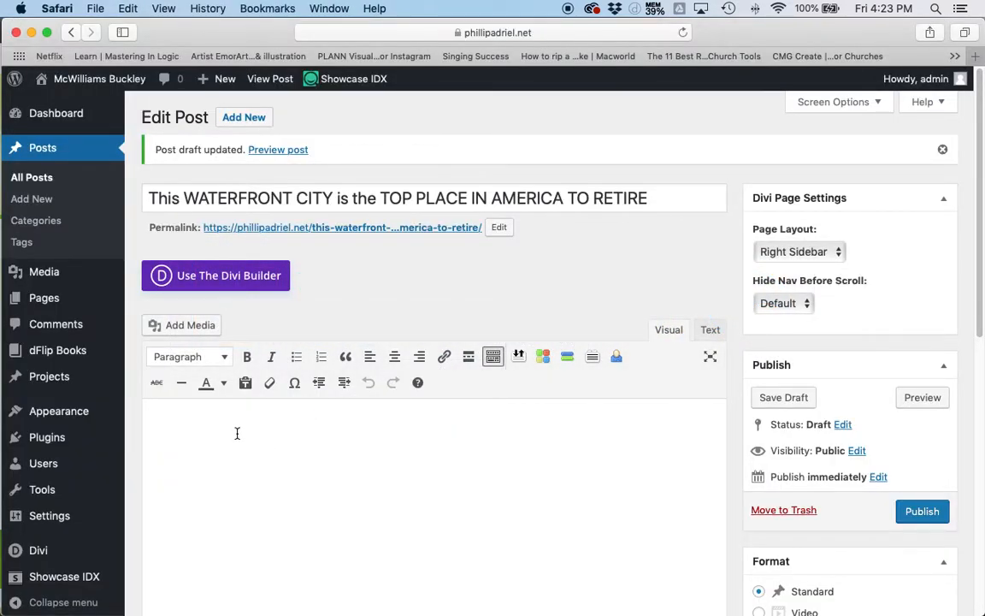
{"action": "type", "text": "https://www.msn.com/en-us/money/retirement/this-waterfront-city-is-the-top-placein- america-to-retire/ar-AAISehD?ocid=spartandhp"}
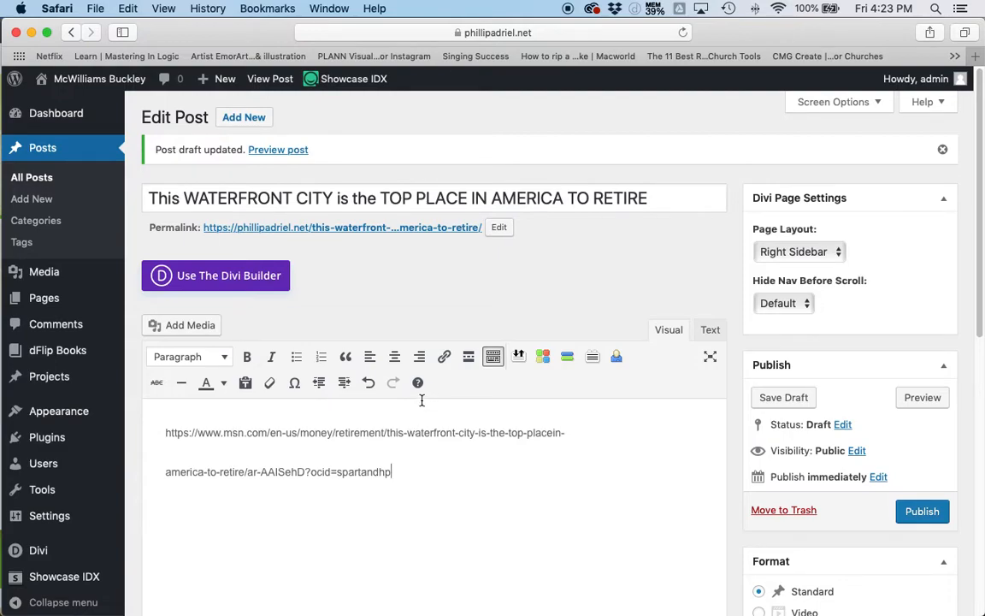
- Join the two broken lines of the pasted address into one paragraph and start a new paragraph below it
{"action": "left_click", "coordinate": [594, 434]}
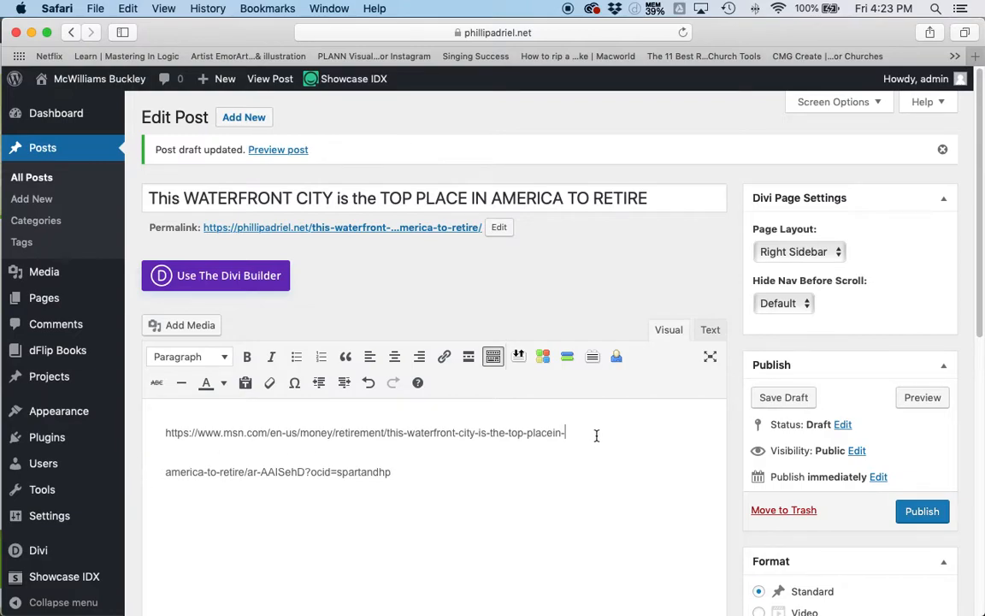
{"action": "left_click", "coordinate": [166, 471]}
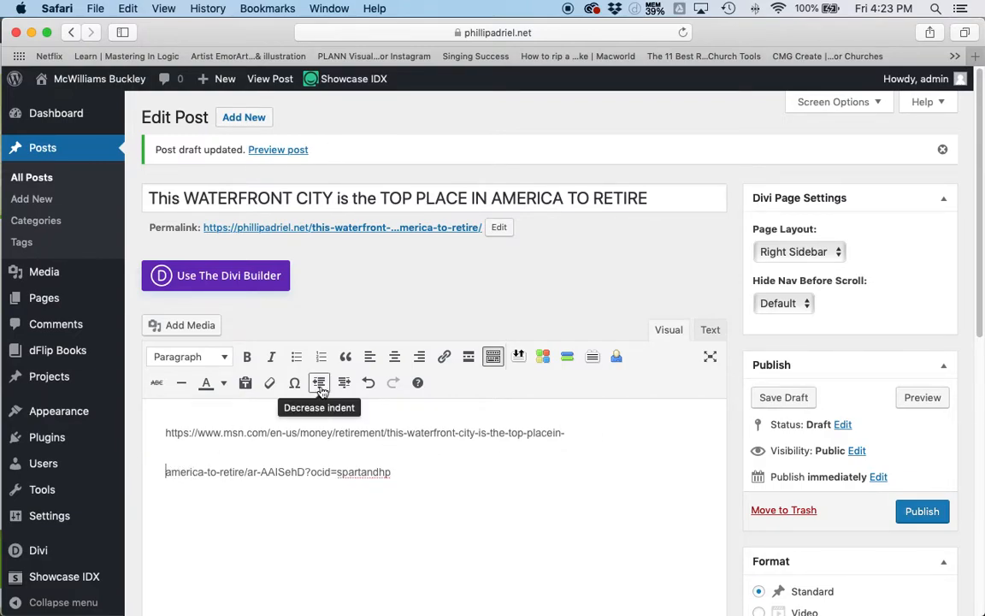
{"action": "key", "text": "BackSpace"}
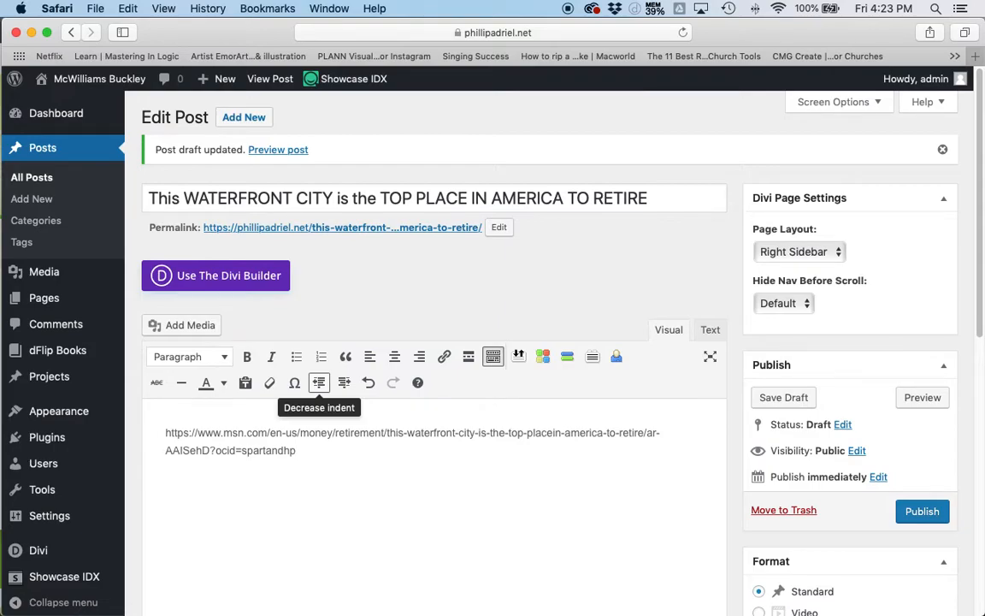
{"action": "key", "text": "Return"}
- Switch to Acrobat and copy the article text from "If warm weather" through the closing MSN MONEY credit line
{"action": "key", "text": "super+Tab"}
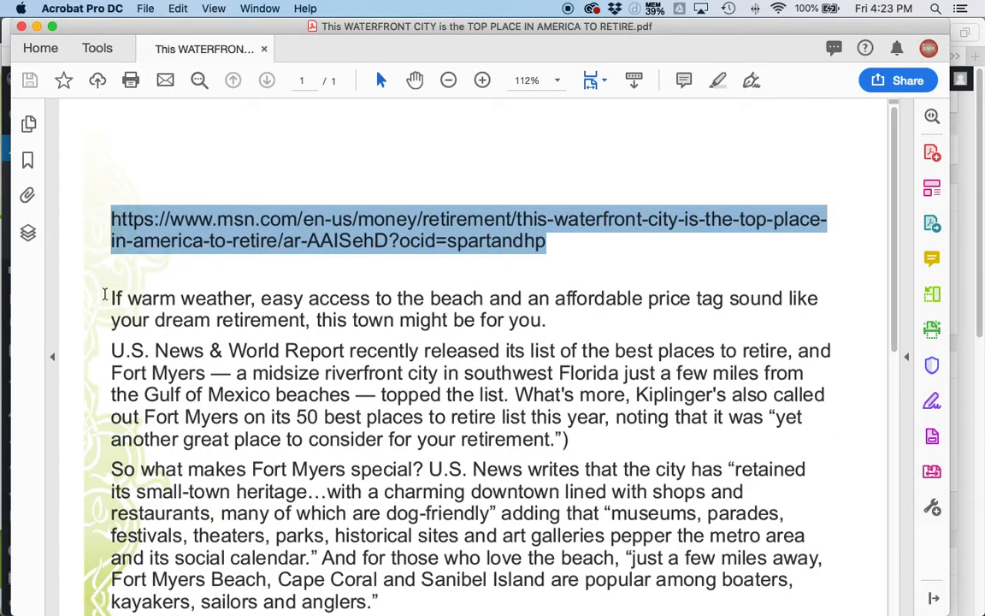
{"action": "left_click_drag", "start_coordinate": [107, 295], "coordinate": [650, 468]}
{"action": "key", "text": "cmd+c"}
{"action": "scroll", "coordinate": [605, 425], "scroll_direction": "down", "scroll_amount": 5}
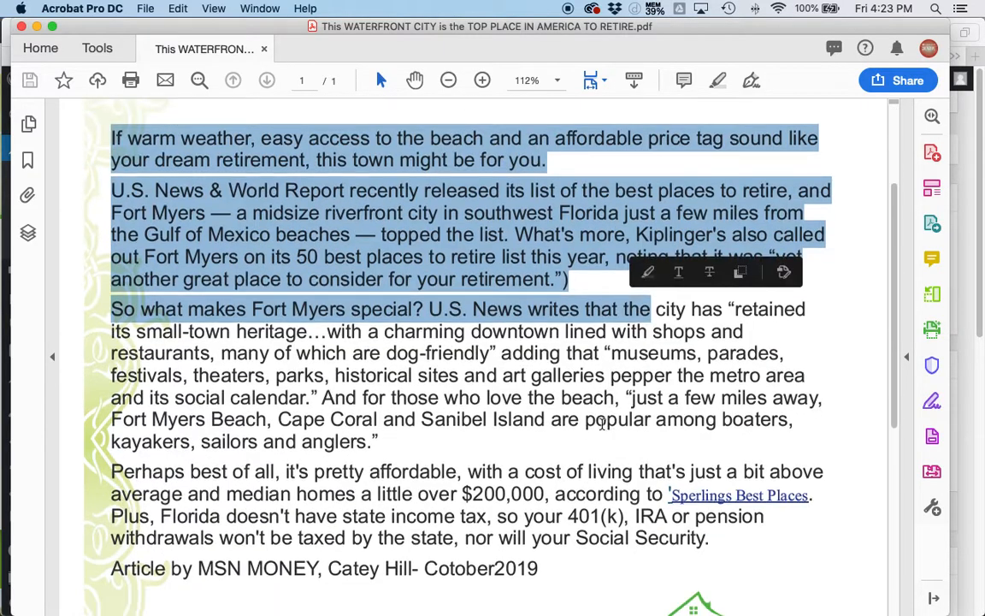
{"action": "scroll", "coordinate": [605, 425], "scroll_direction": "down", "scroll_amount": 3}
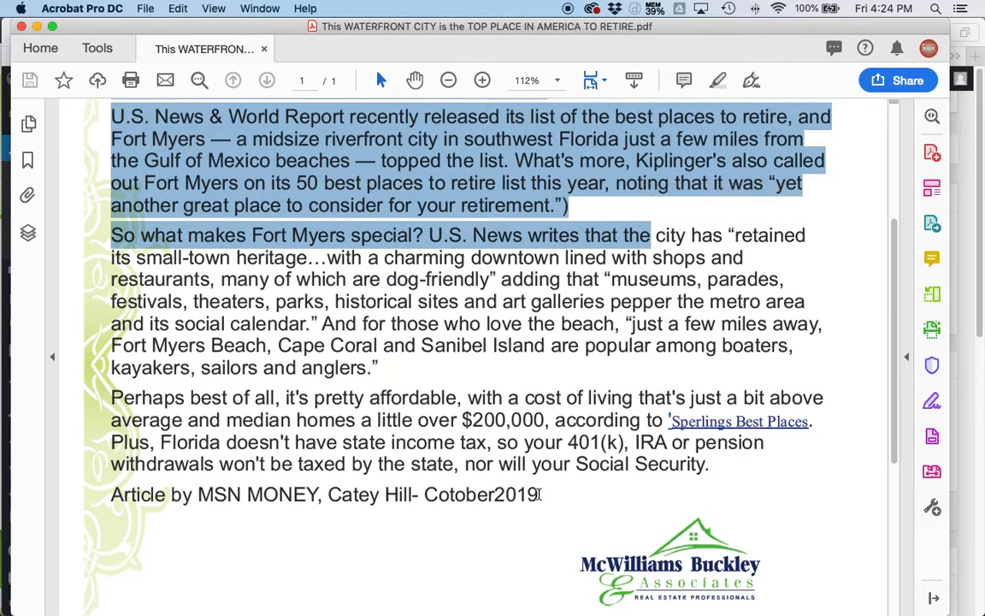
{"action": "left_click", "coordinate": [540, 494], "text": "shift"}
{"action": "scroll", "coordinate": [443, 365], "scroll_direction": "up", "scroll_amount": 4}
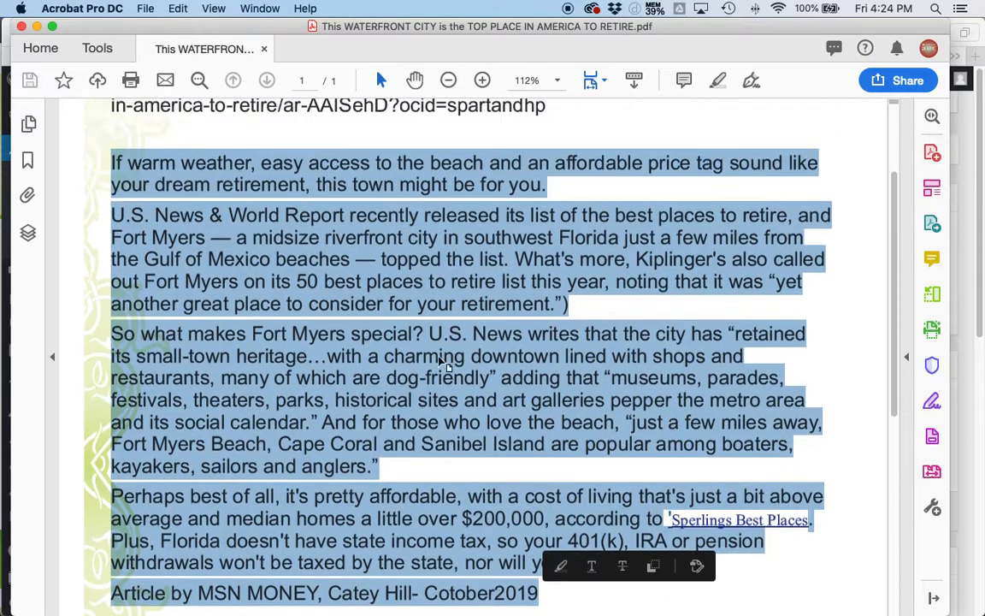
{"action": "scroll", "coordinate": [443, 365], "scroll_direction": "up", "scroll_amount": 5}
- Switch back to Safari and paste the copied article text below the address in the post body
{"action": "key", "text": "cmd+Tab"}
{"action": "scroll", "coordinate": [384, 399], "scroll_direction": "down", "scroll_amount": 5}
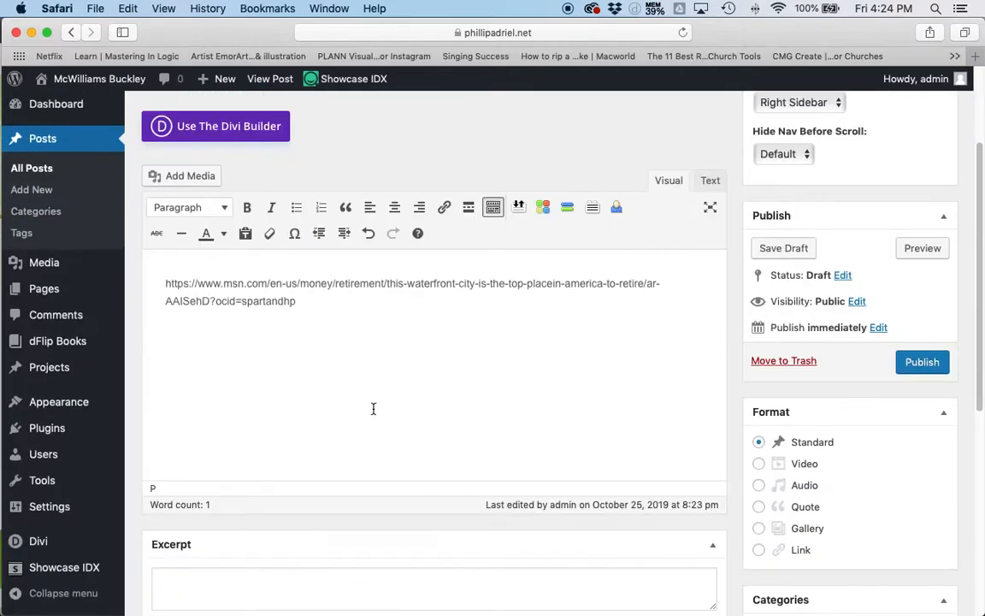
{"action": "left_click", "coordinate": [193, 340]}
{"action": "key", "text": "cmd+v"}
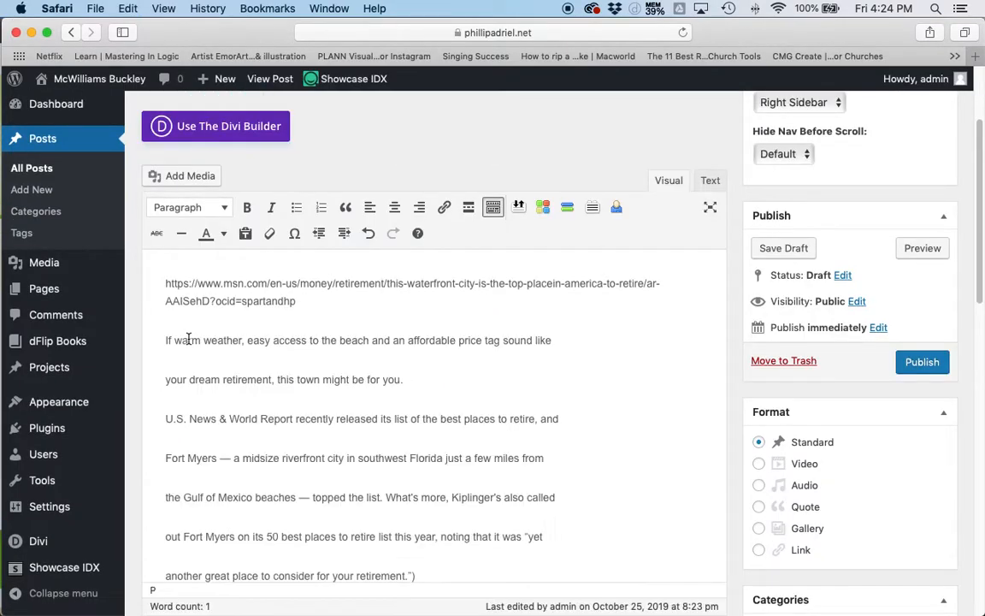
- Compare the pasted text with the PDF and join "your dream retirement, this town might be for you." to the line before it
{"action": "key", "text": "super+Tab"}
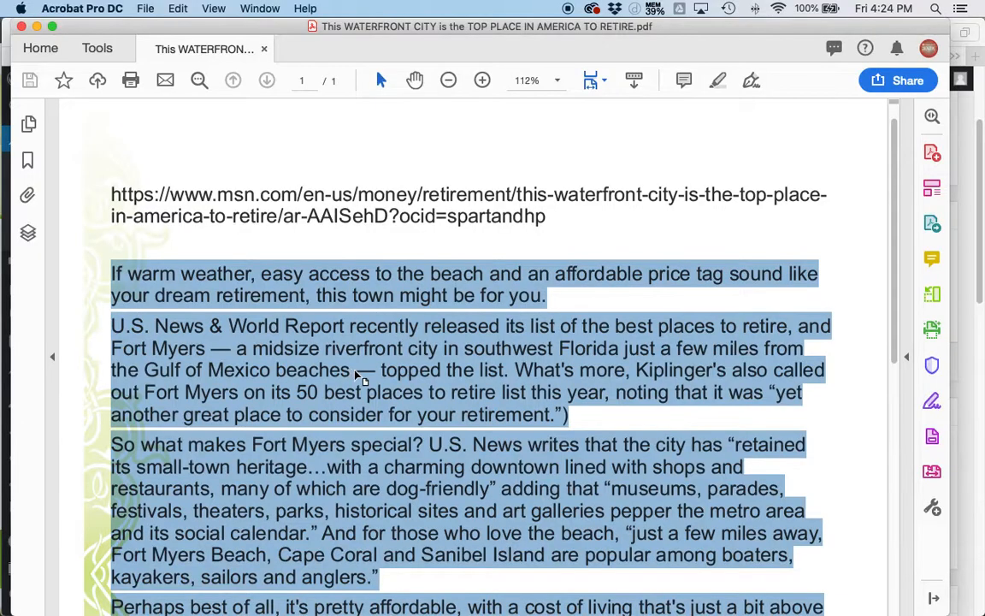
{"action": "key", "text": "super+Tab"}
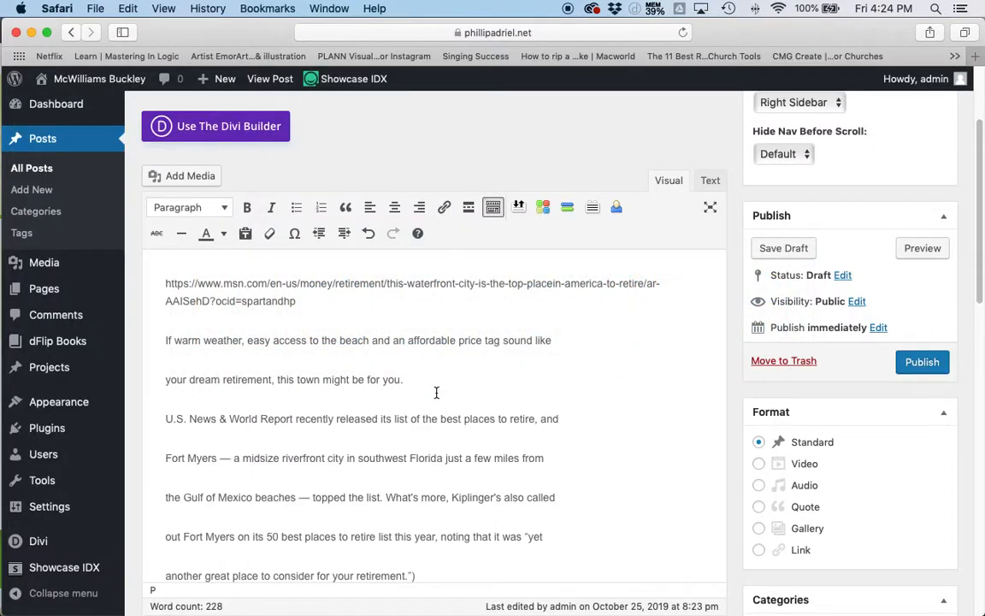
{"action": "key", "text": "super+Tab"}
{"action": "left_click", "coordinate": [703, 289]}
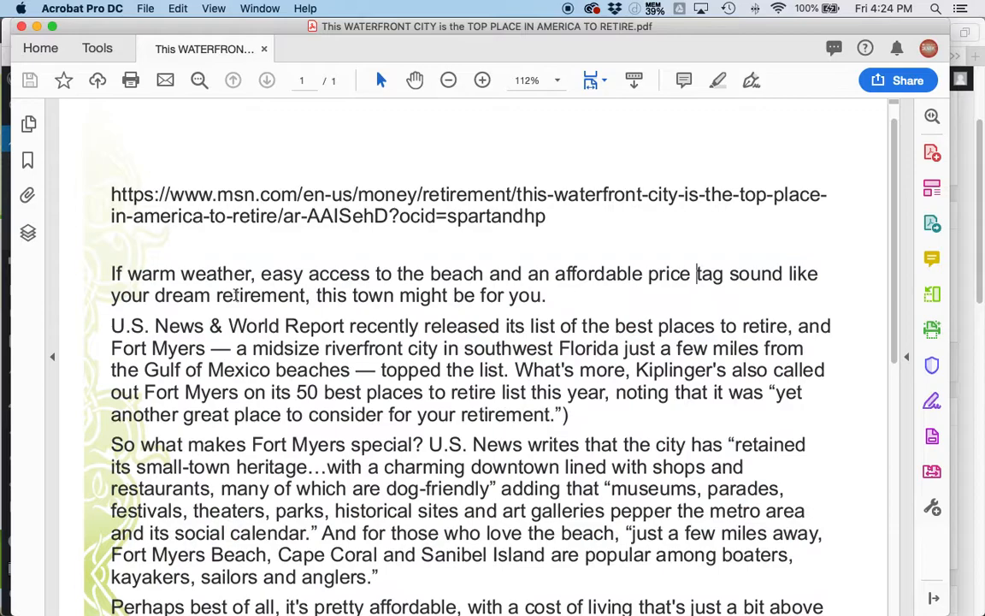
{"action": "key", "text": "super+Tab"}
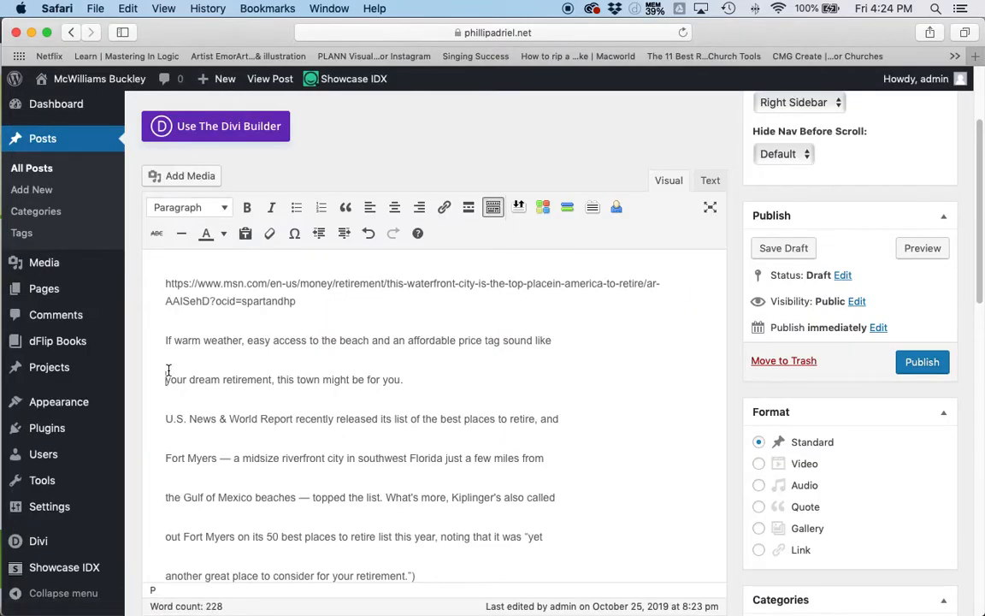
{"action": "key", "text": "BackSpace"}
- Check in the PDF where the second paragraph ends and insert an empty paragraph after "another great place to consider for your retirement.”)"
{"action": "key", "text": "super+Tab"}
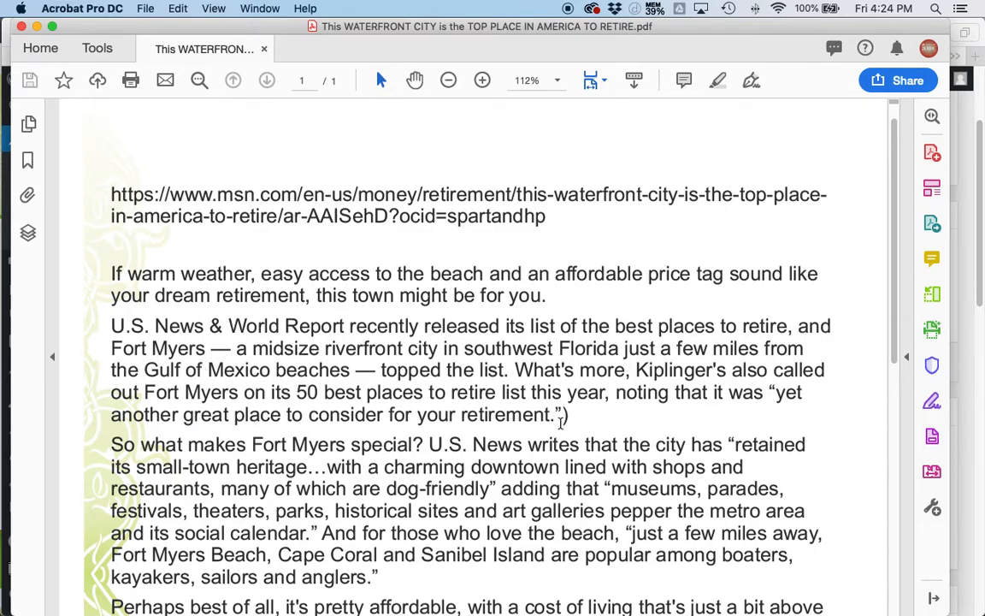
{"action": "key", "text": "super+Tab"}
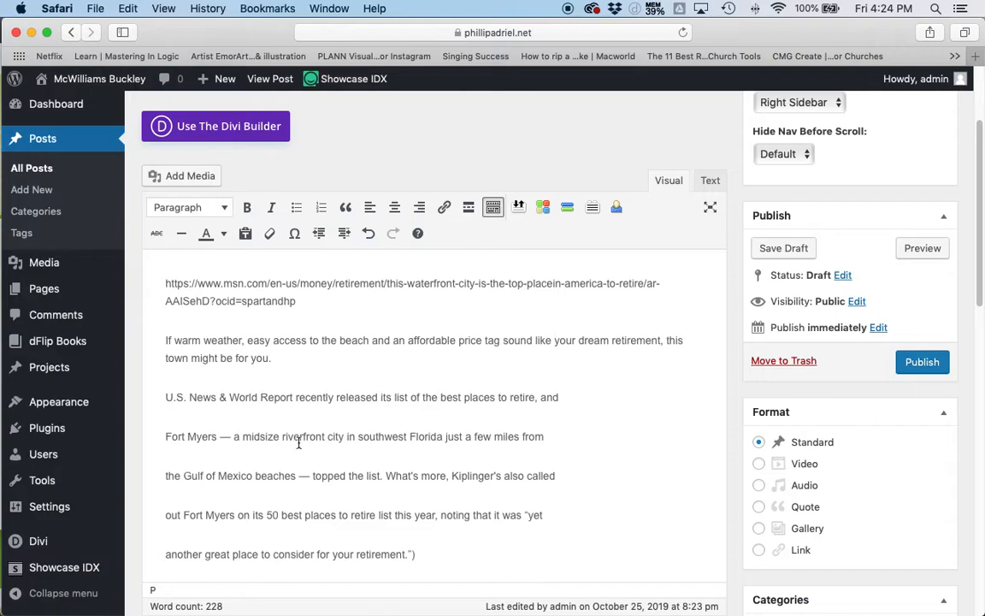
{"action": "left_click", "coordinate": [443, 560]}
{"action": "key", "text": "Return"}
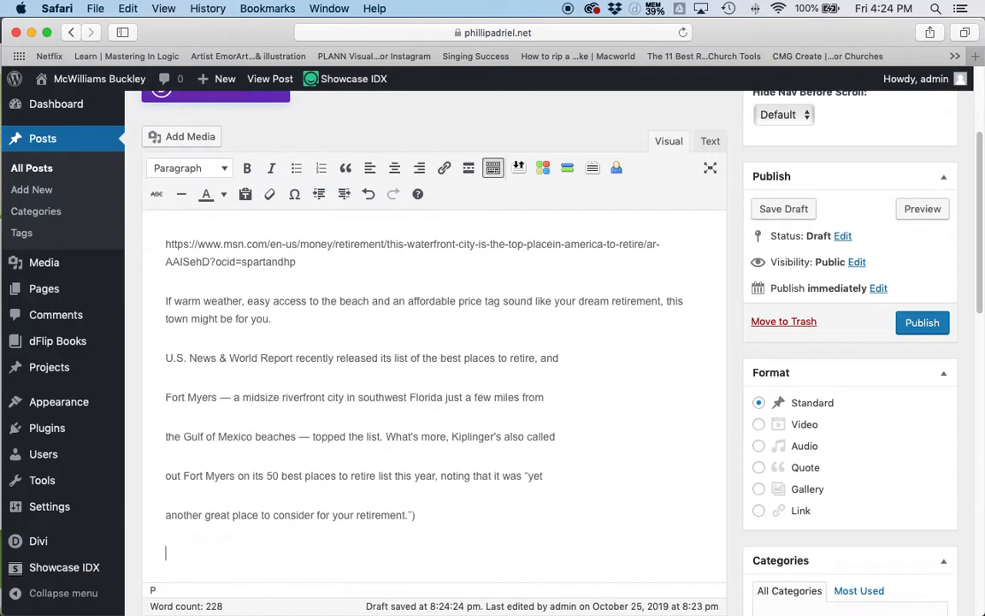
- Join the lines from "U.S. News & World Report" to "for your retirement.”" into one paragraph, deleting its closing parenthesis and the empty paragraph below
{"action": "left_click", "coordinate": [166, 485]}
{"action": "key", "text": "BackSpace"}
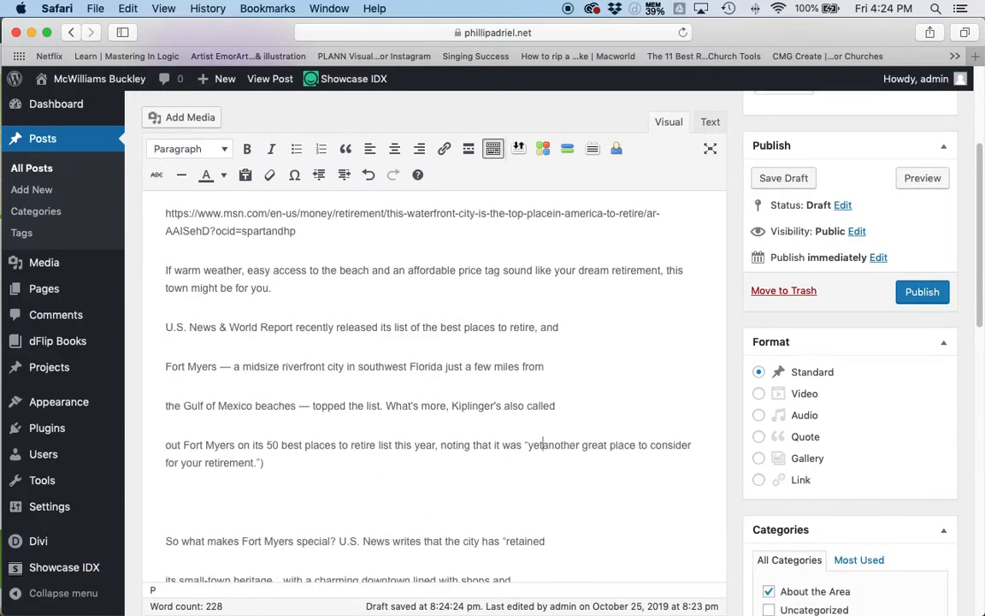
{"action": "left_click", "coordinate": [164, 444]}
{"action": "key", "text": "BackSpace"}
{"action": "left_click", "coordinate": [163, 405]}
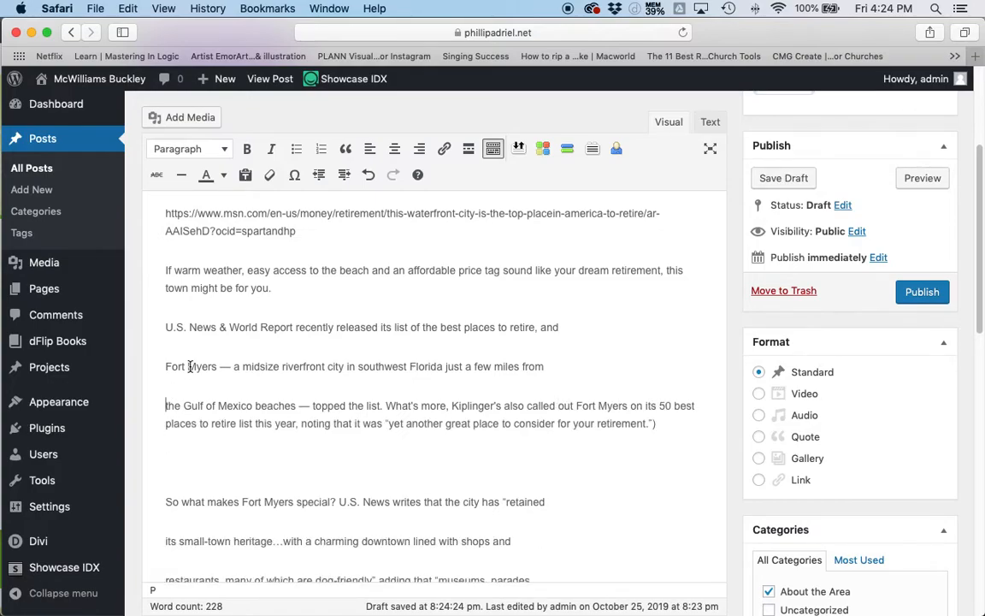
{"action": "key", "text": "BackSpace"}
{"action": "left_click", "coordinate": [155, 365]}
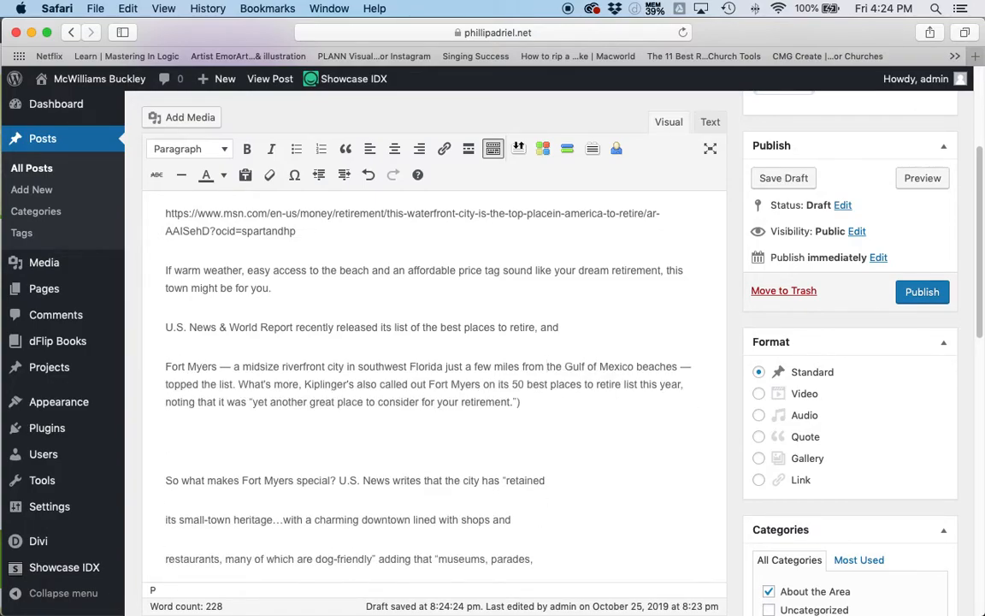
{"action": "key", "text": "BackSpace"}
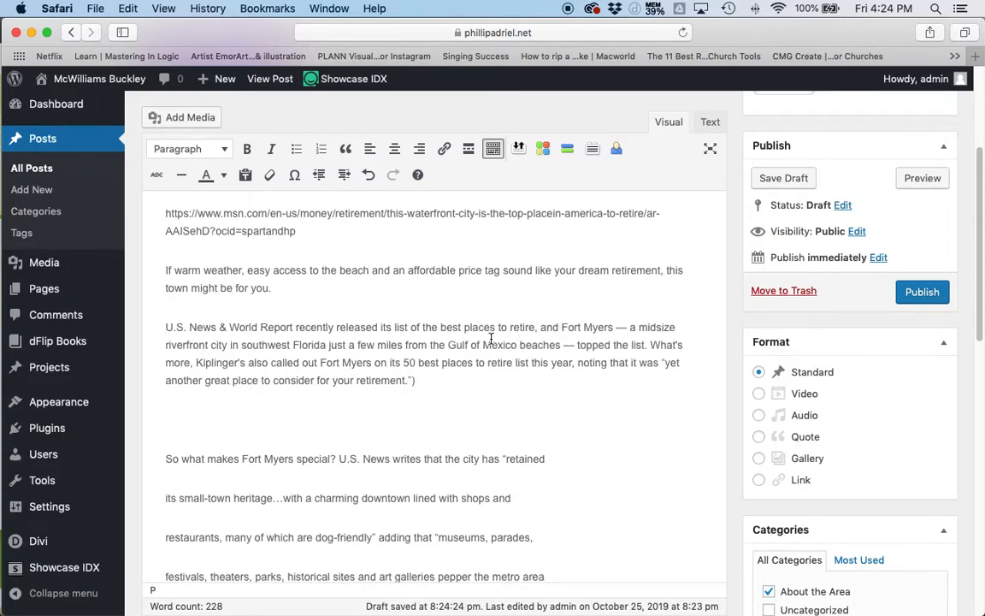
{"action": "left_click", "coordinate": [409, 379]}
{"action": "key", "text": "BackSpace"}
- Check in the PDF where the third paragraph ends and insert an empty paragraph after "kayakers, sailors and anglers.”"
{"action": "key", "text": "super+Tab"}
{"action": "scroll", "coordinate": [343, 387], "scroll_direction": "down", "scroll_amount": 3}
{"action": "scroll", "coordinate": [343, 387], "scroll_direction": "down", "scroll_amount": 5}
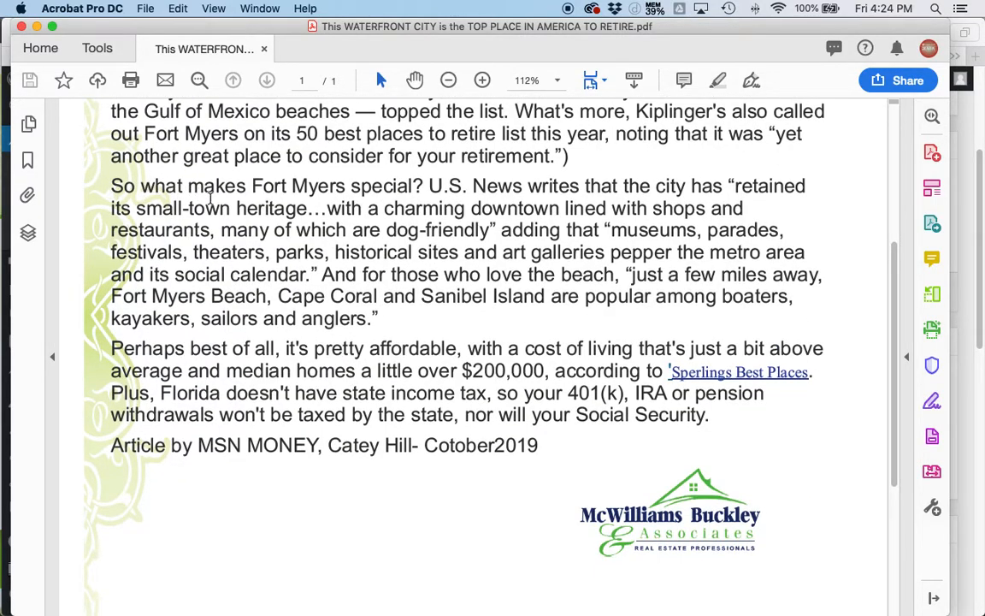
{"action": "key", "text": "super+Tab"}
{"action": "scroll", "coordinate": [333, 472], "scroll_direction": "down", "scroll_amount": 3}
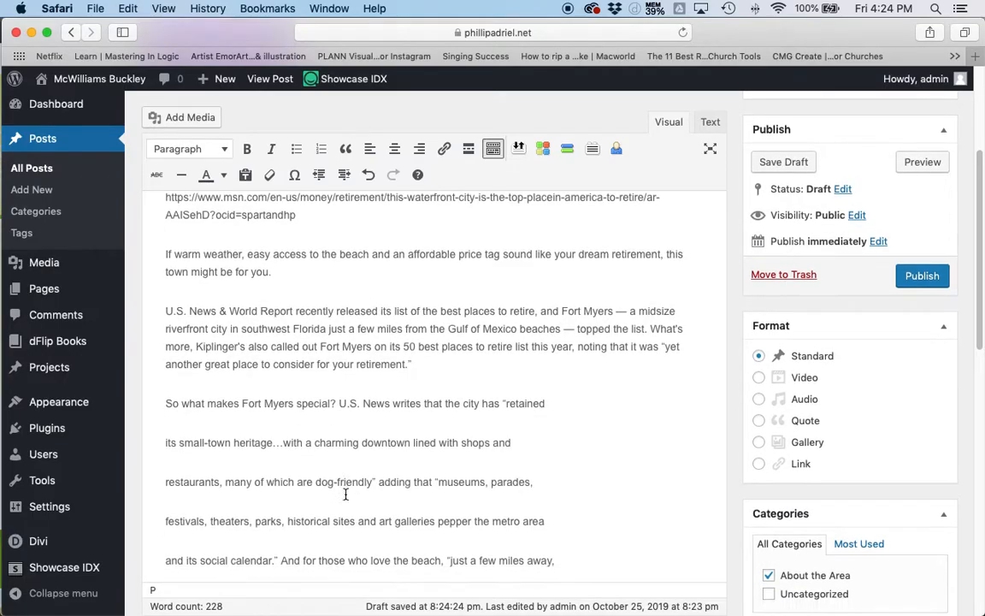
{"action": "left_click", "coordinate": [336, 558]}
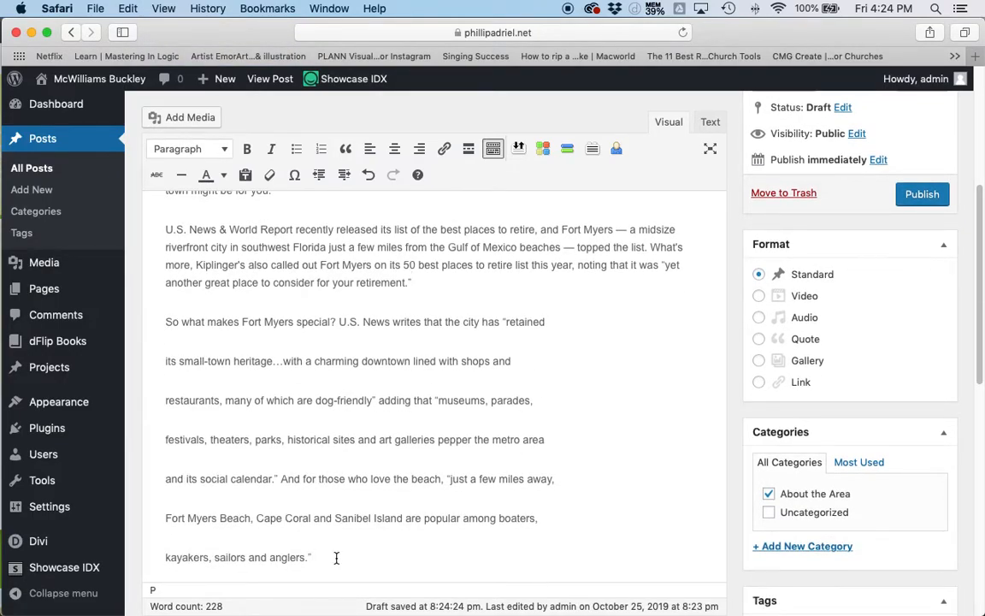
{"action": "key", "text": "Return"}
- Join the lines from "So what makes Fort Myers special?" to "kayakers, sailors and anglers.”" into one continuous paragraph
{"action": "left_click", "coordinate": [161, 484]}
{"action": "key", "text": "BackSpace"}
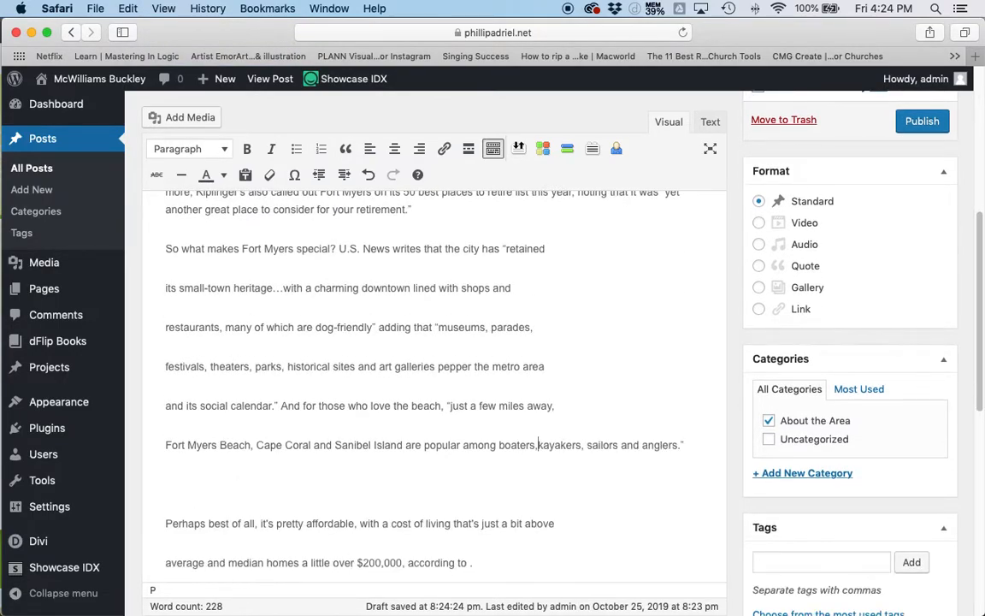
{"action": "left_click", "coordinate": [165, 446]}
{"action": "key", "text": "BackSpace"}
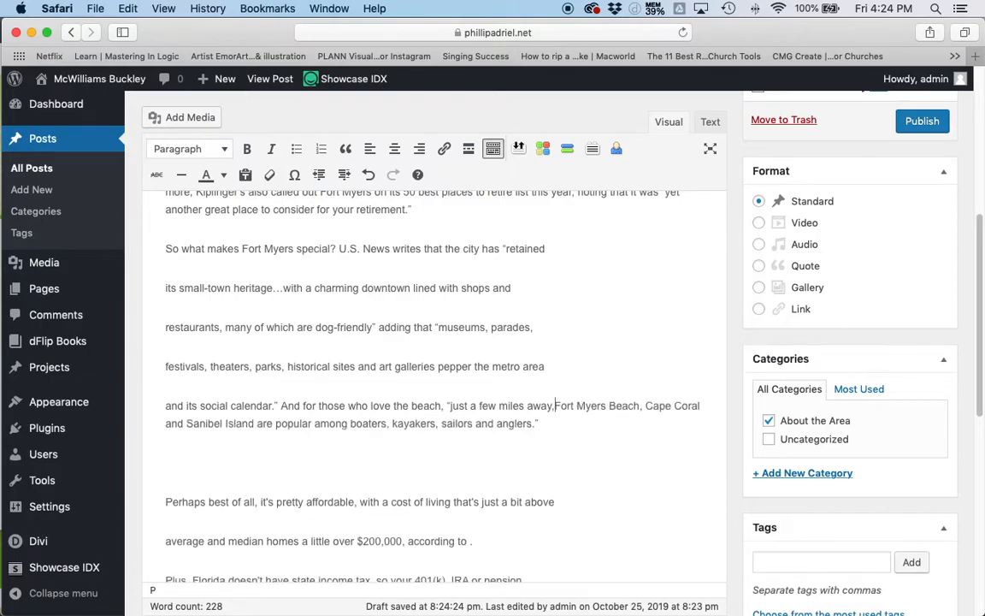
{"action": "left_click", "coordinate": [159, 406]}
{"action": "key", "text": "BackSpace"}
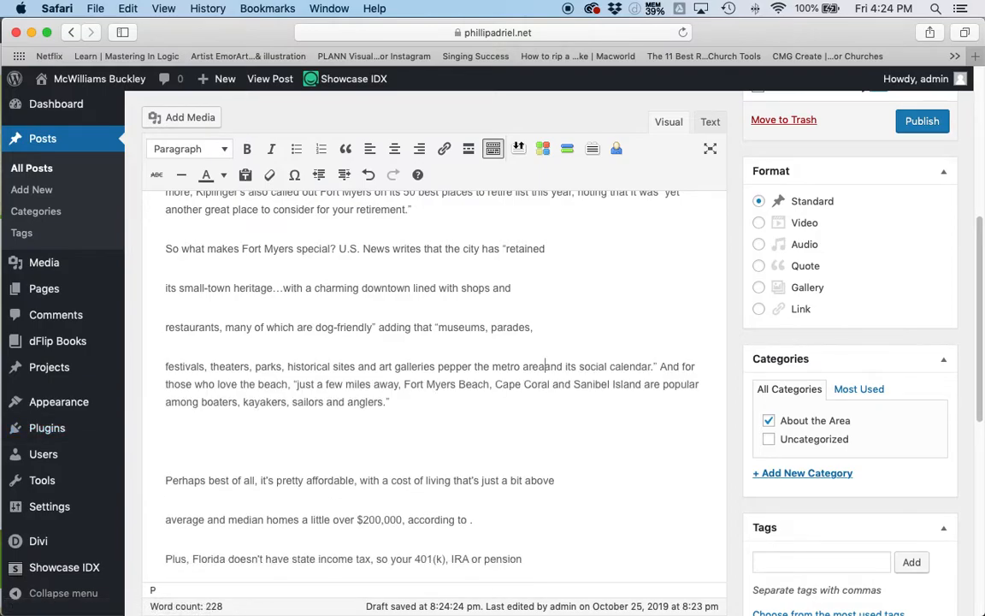
{"action": "left_click", "coordinate": [151, 364]}
{"action": "key", "text": "BackSpace"}
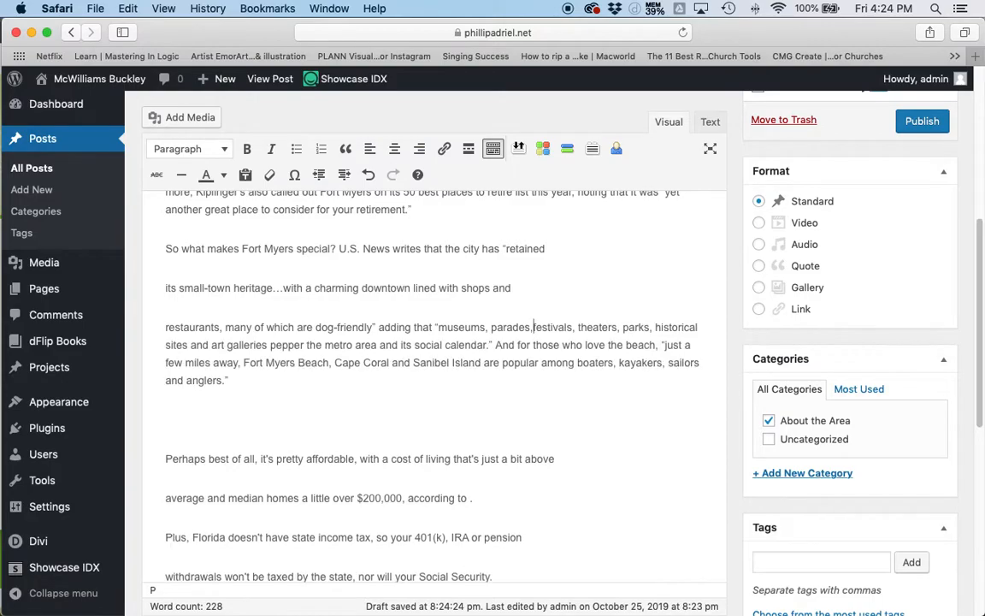
{"action": "left_click", "coordinate": [163, 327]}
{"action": "key", "text": "BackSpace"}
{"action": "left_click", "coordinate": [166, 289]}
{"action": "key", "text": "BackSpace"}
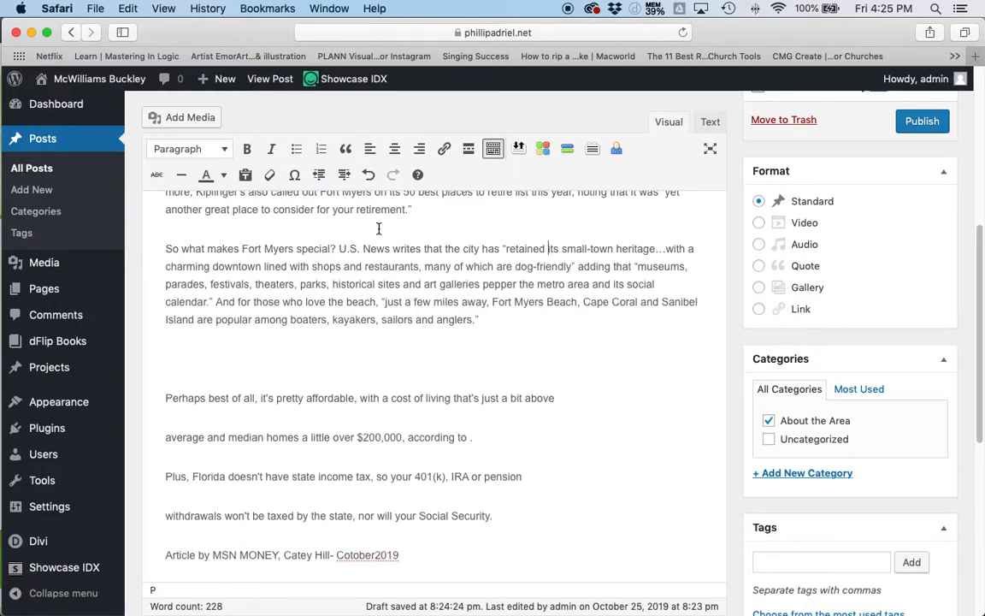
- Compare the closing "Perhaps best of all" paragraph of the post with its layout in the Acrobat PDF
{"action": "scroll", "coordinate": [360, 273], "scroll_direction": "up", "scroll_amount": 2}
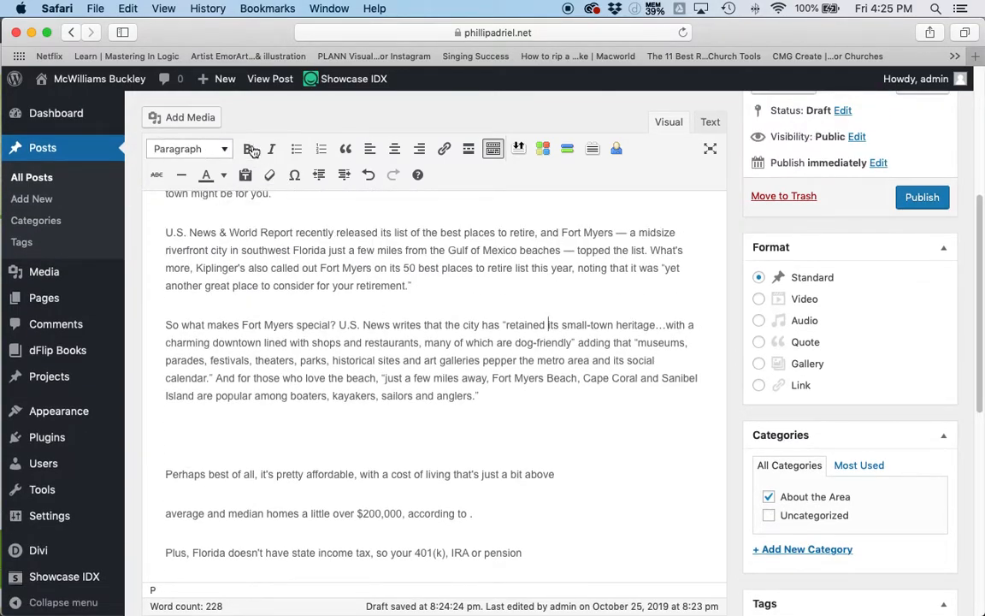
{"action": "scroll", "coordinate": [541, 381], "scroll_direction": "down", "scroll_amount": 1}
{"action": "key", "text": "super+Tab"}
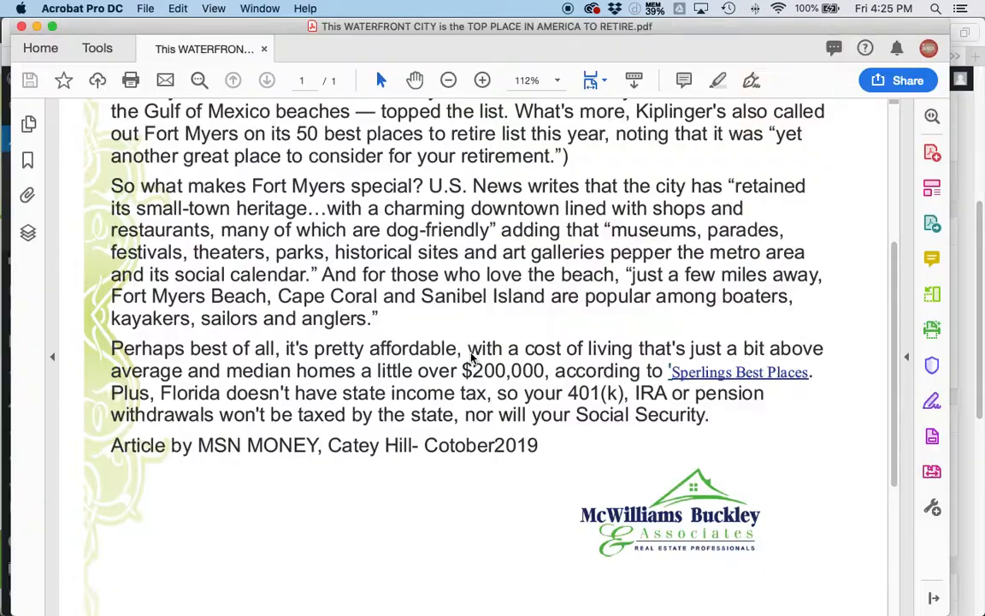
{"action": "scroll", "coordinate": [473, 362], "scroll_direction": "down", "scroll_amount": 1}
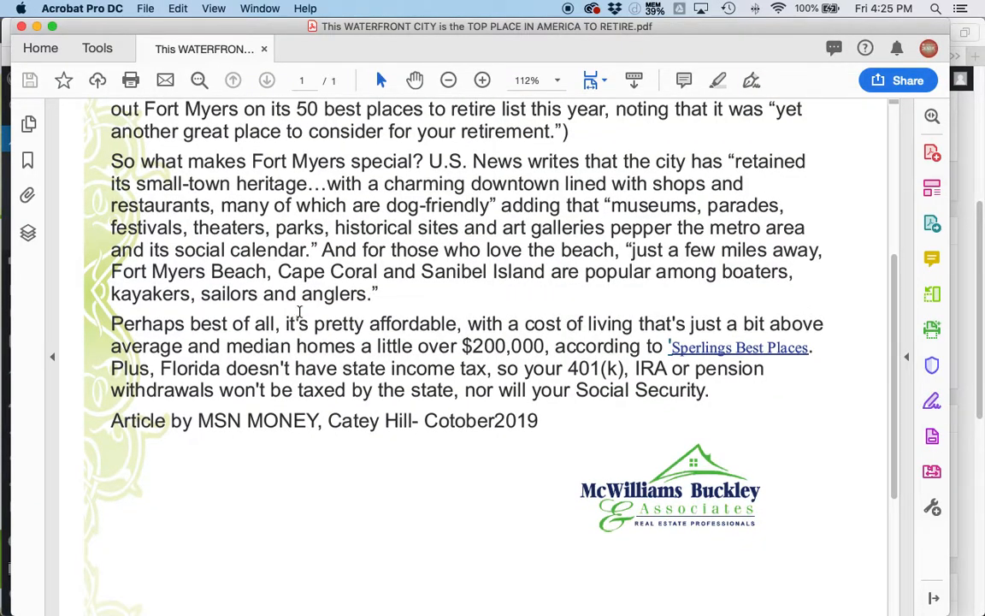
{"action": "key", "text": "super+Tab"}
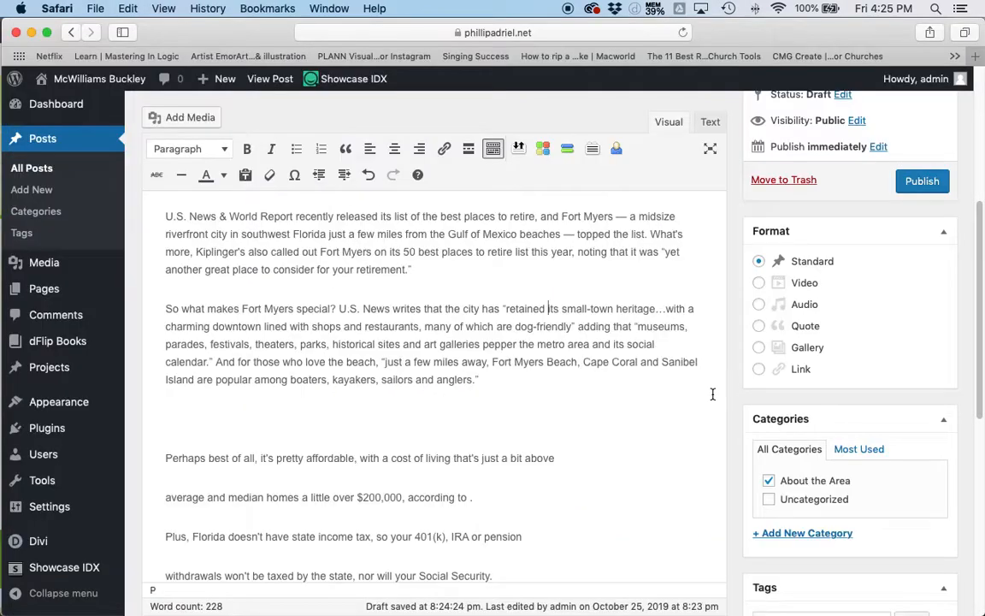
- Check the end of the article against the PDF and correct the date in the MSN MONEY credit line to "October 2019"
{"action": "scroll", "coordinate": [714, 392], "scroll_direction": "down", "scroll_amount": 4}
{"action": "left_click", "coordinate": [497, 435]}
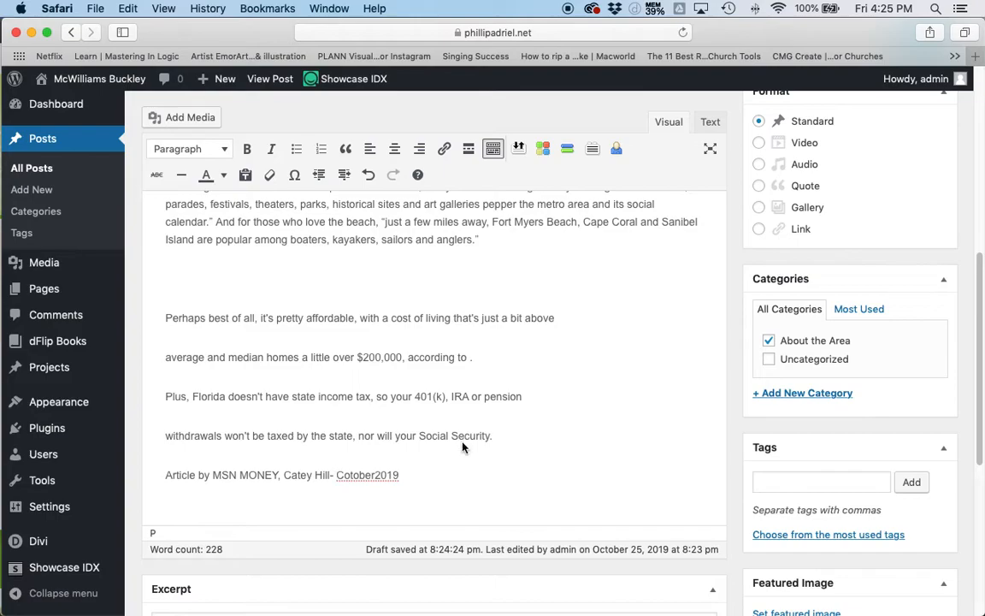
{"action": "key", "text": "super+Tab"}
{"action": "key", "text": "super+Tab"}
{"action": "key", "text": "shift+Right"}
{"action": "key", "text": "shift+Right"}
{"action": "type", "text": "Oc"}
{"action": "key", "text": "Left"}
- Cut the msn.com source address from the start of the post body so the text begins with "If warm weather"
{"action": "scroll", "coordinate": [378, 446], "scroll_direction": "up", "scroll_amount": 8}
{"action": "left_click_drag", "start_coordinate": [357, 464], "coordinate": [149, 415]}
{"action": "key", "text": "super+c"}
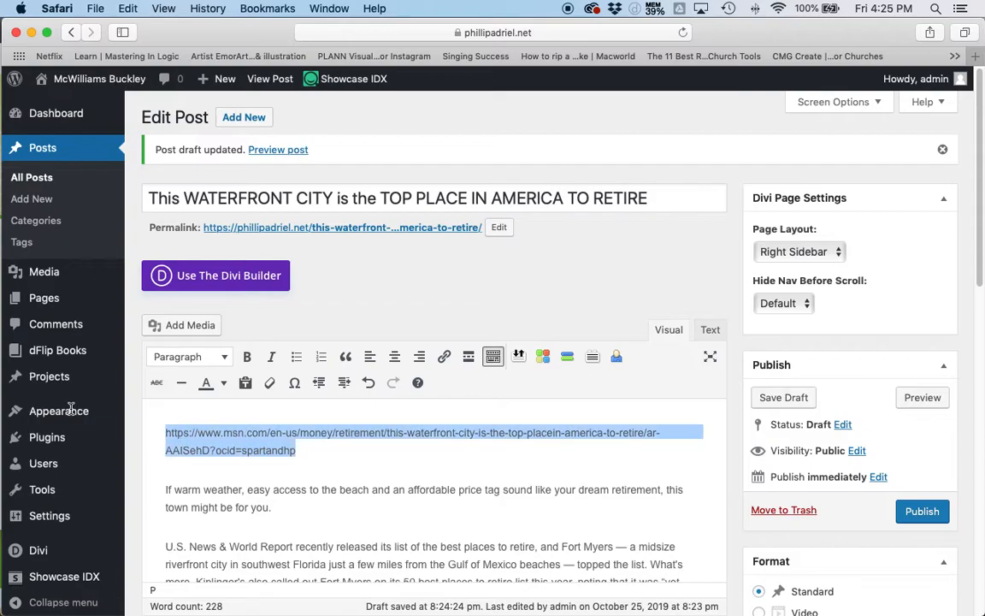
{"action": "key", "text": "BackSpace"}
{"action": "key", "text": "Down"}
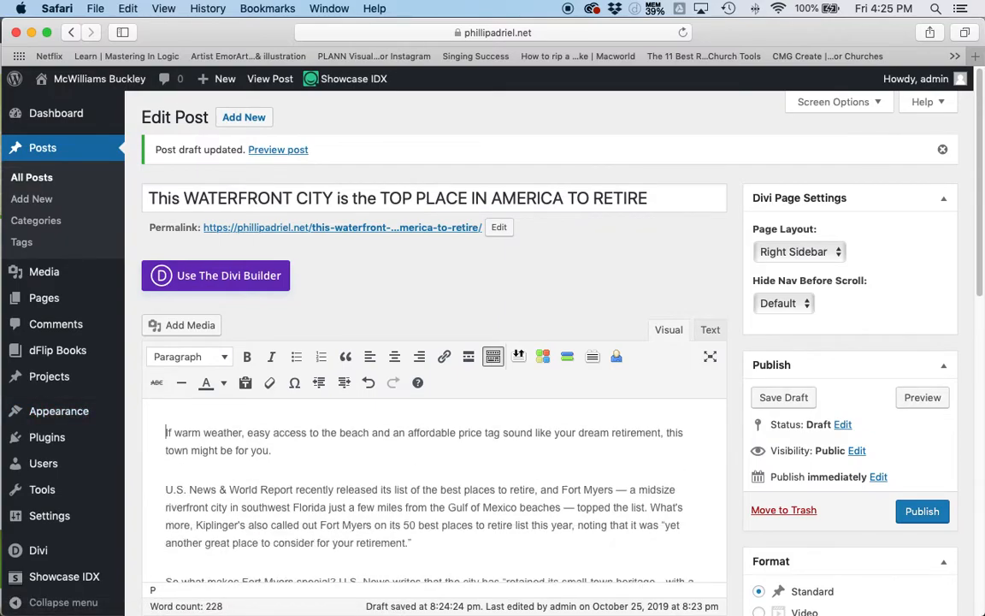
- Paste the source address on a new line under the MSN MONEY credit line and italicize both the credit and the address
{"action": "scroll", "coordinate": [378, 420], "scroll_direction": "down", "scroll_amount": 5}
{"action": "left_click", "coordinate": [442, 392]}
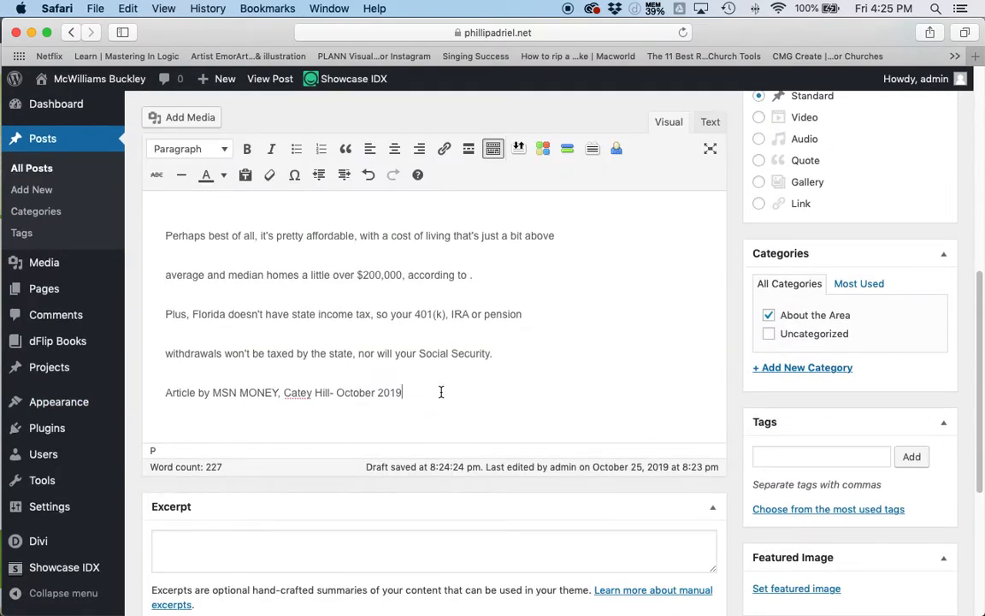
{"action": "key", "text": "Return"}
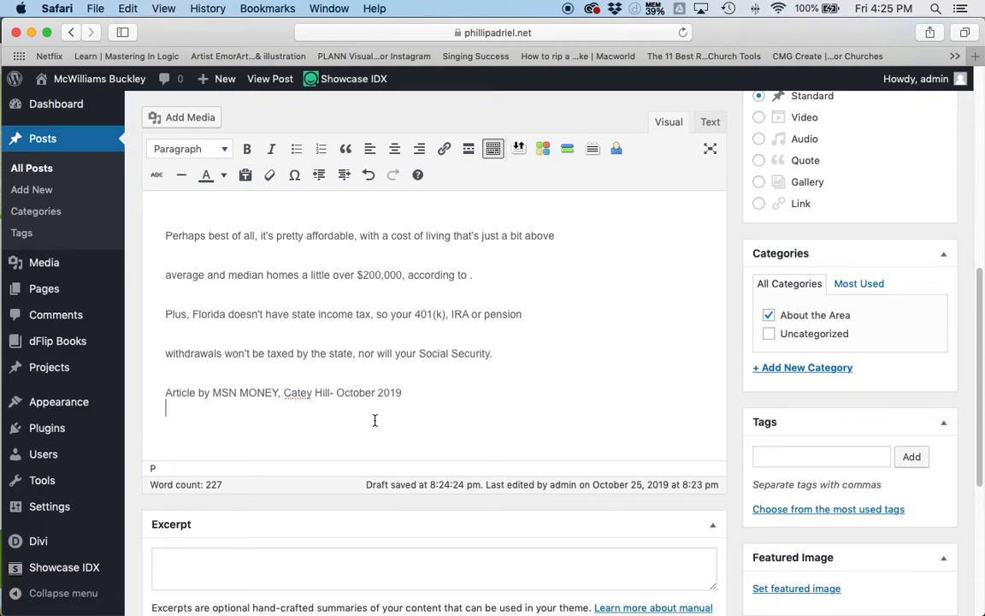
{"action": "key", "text": "super+v"}
{"action": "left_click_drag", "start_coordinate": [336, 429], "coordinate": [53, 363]}
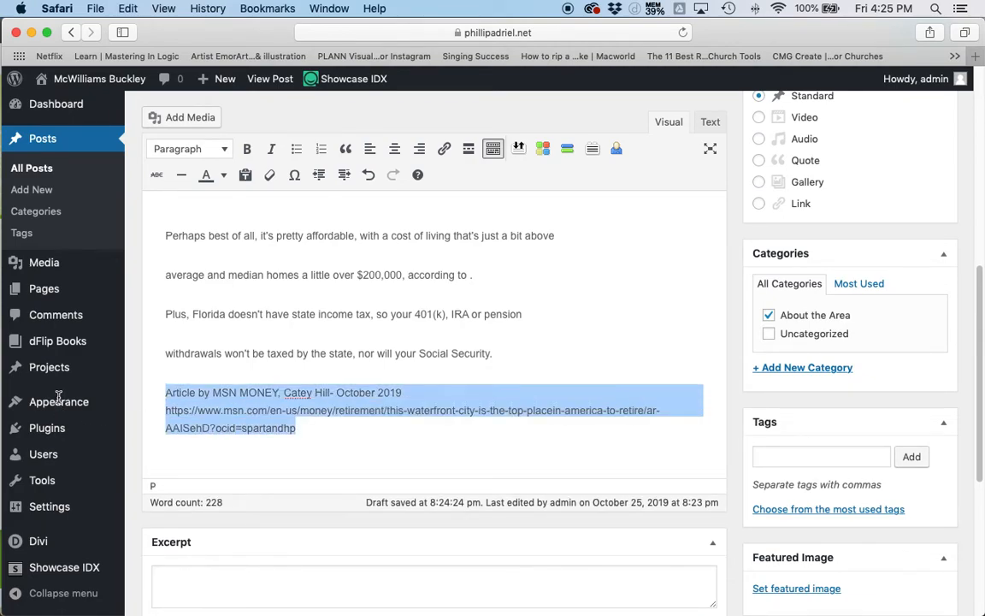
{"action": "left_click", "coordinate": [272, 150]}
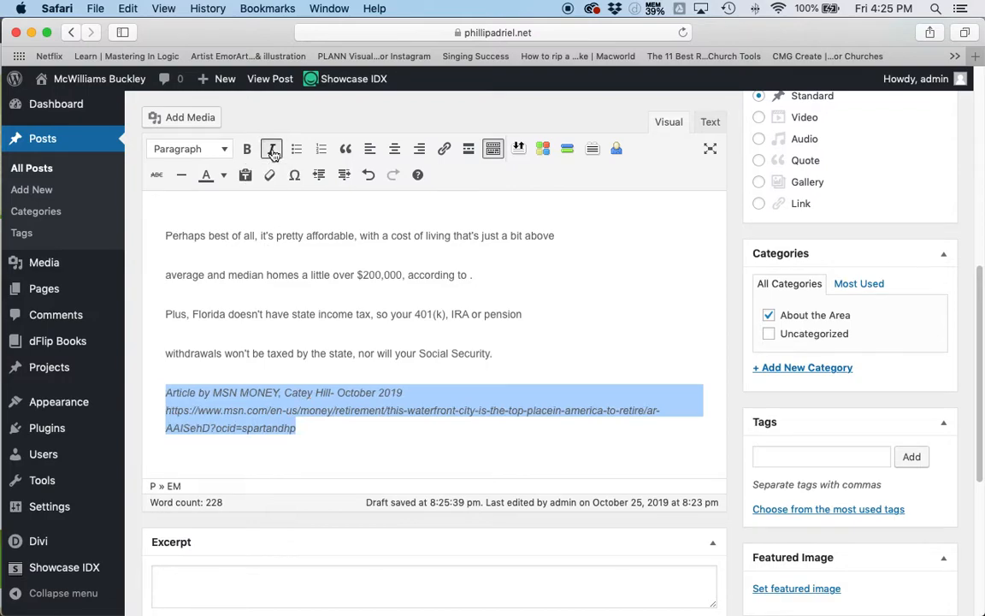
- Join the lines from "Perhaps best of all" to "Social Security." into one paragraph, removing the stray space before the period after "according to"
{"action": "left_click", "coordinate": [174, 345]}
{"action": "key", "text": "BackSpace"}
{"action": "key", "text": "Up"}
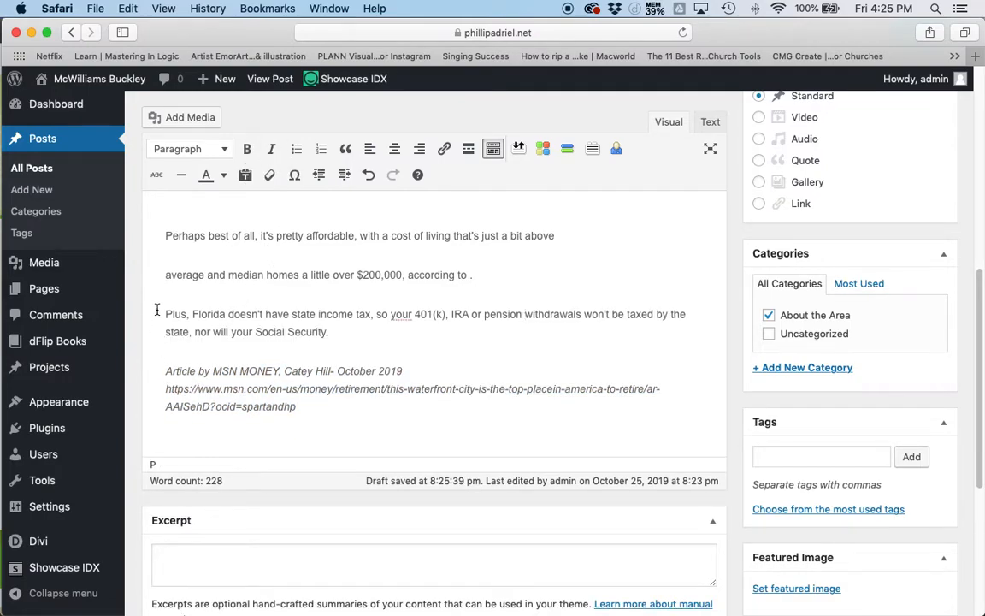
{"action": "key", "text": "BackSpace"}
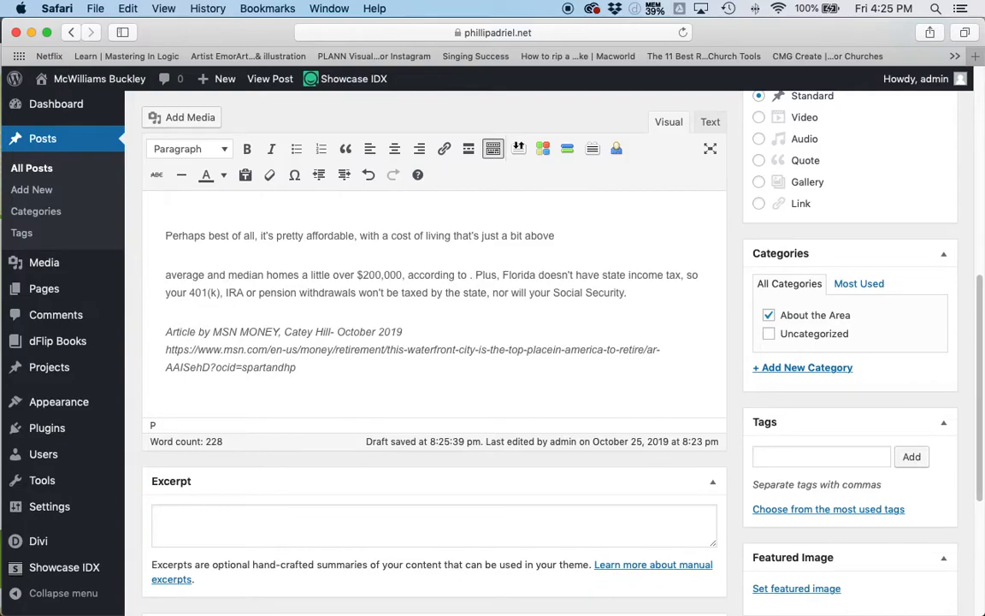
{"action": "left_click", "coordinate": [165, 274]}
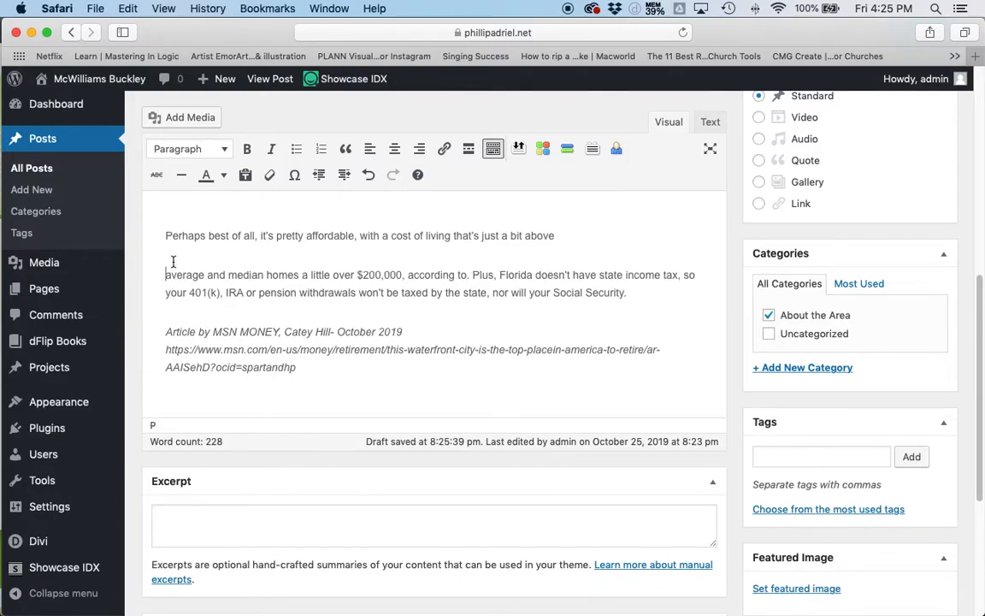
{"action": "key", "text": "BackSpace"}
- Delete the empty paragraph above "Perhaps best of all, it's pretty affordable"
{"action": "scroll", "coordinate": [191, 335], "scroll_direction": "up", "scroll_amount": 4}
{"action": "left_click", "coordinate": [181, 338]}
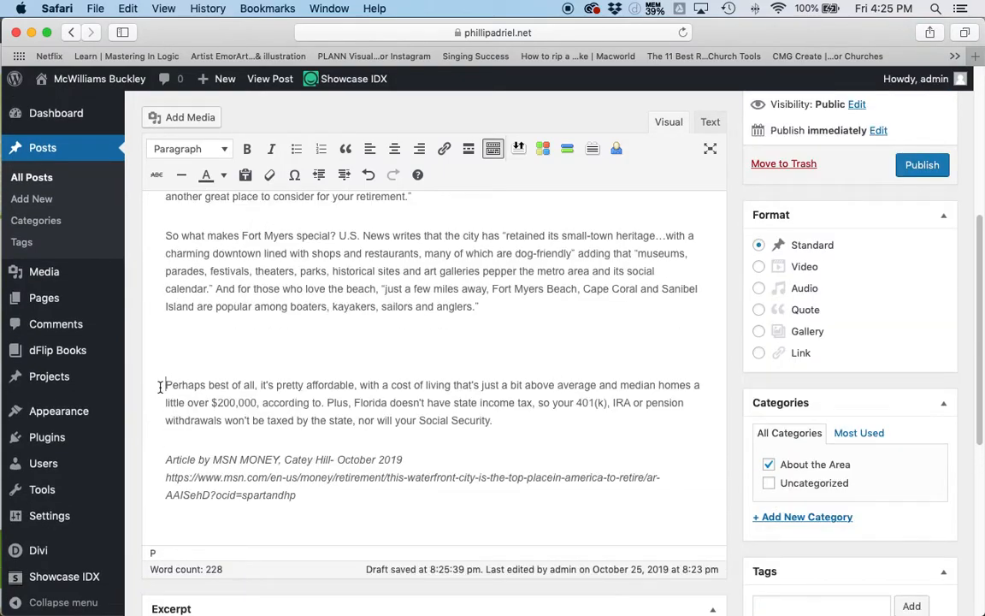
{"action": "key", "text": "BackSpace"}
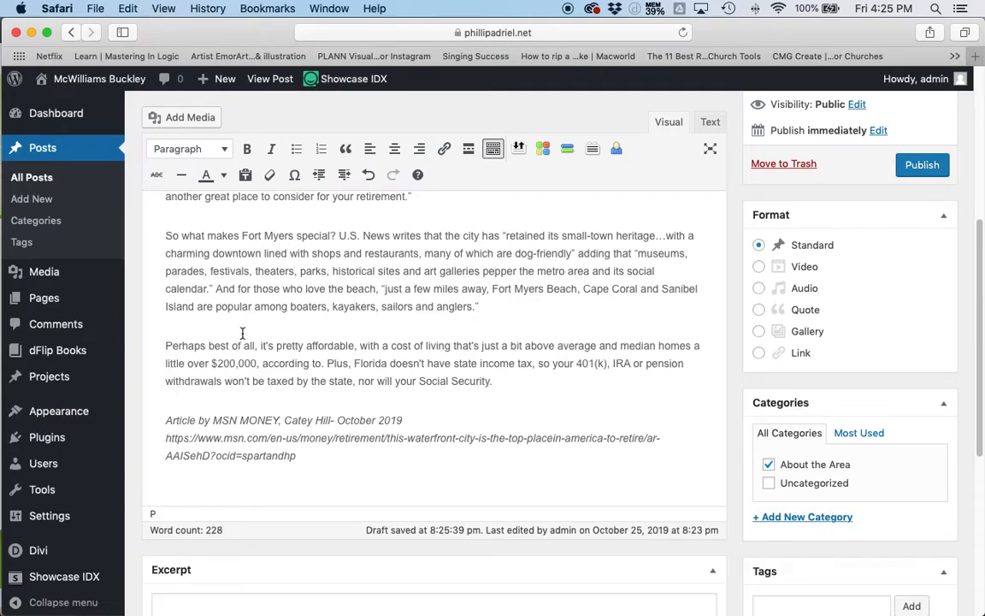
- Review the whole post from the title to the italic source credit, checking the paragraph breaks and spacing
{"action": "scroll", "coordinate": [469, 348], "scroll_direction": "up", "scroll_amount": 5}
{"action": "scroll", "coordinate": [548, 360], "scroll_direction": "down", "scroll_amount": 3}
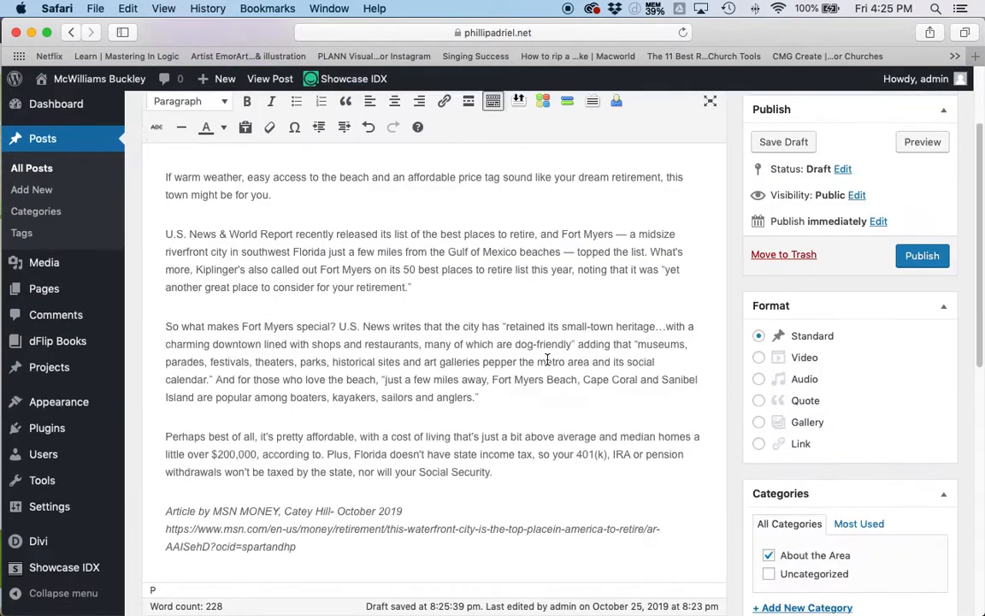
{"action": "scroll", "coordinate": [548, 360], "scroll_direction": "down", "scroll_amount": 5}
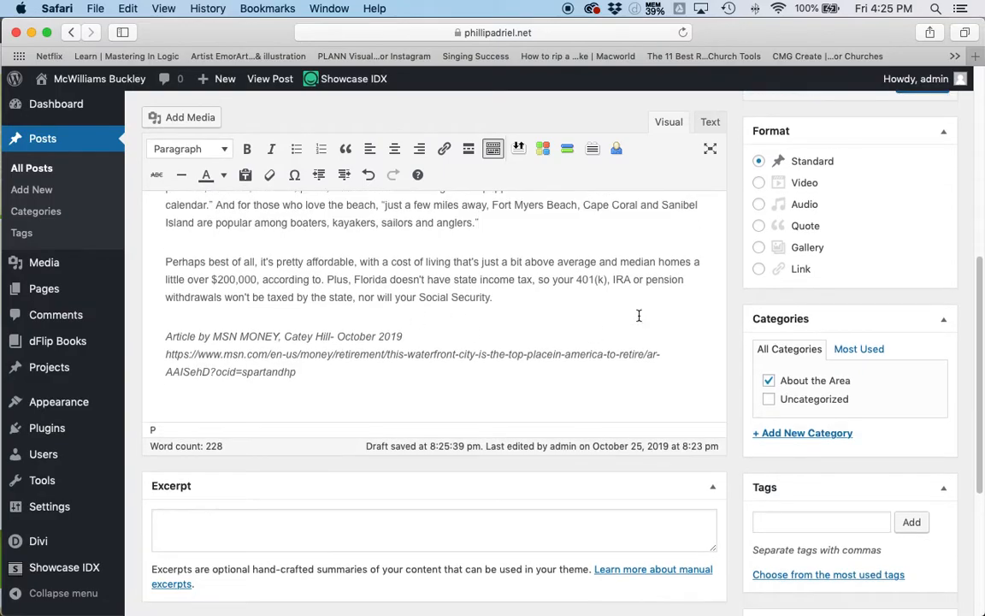
{"action": "scroll", "coordinate": [480, 335], "scroll_direction": "up", "scroll_amount": 10}
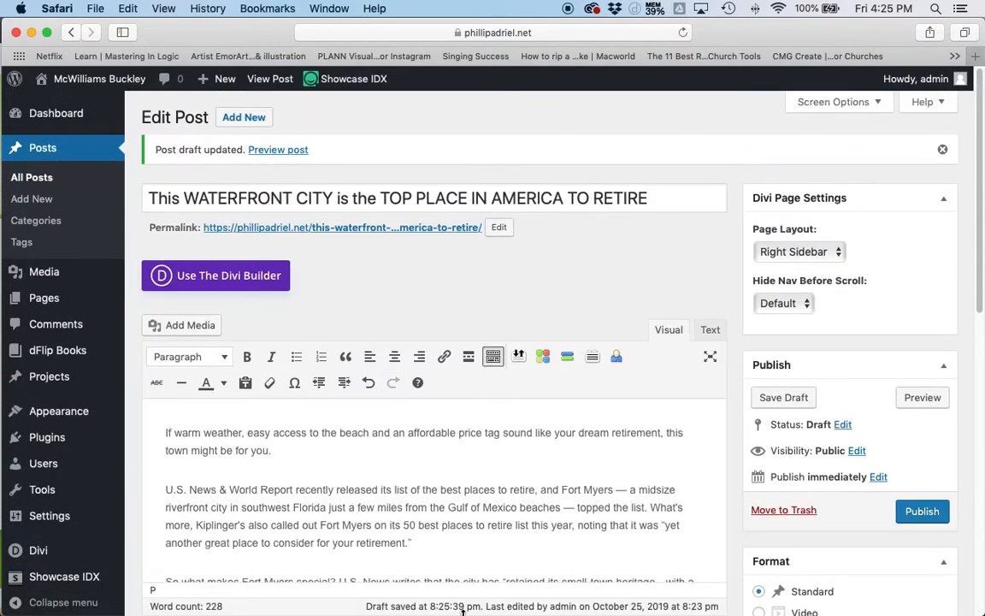
{"action": "scroll", "coordinate": [439, 506], "scroll_direction": "down", "scroll_amount": 1}
{"action": "scroll", "coordinate": [449, 506], "scroll_direction": "down", "scroll_amount": 4}
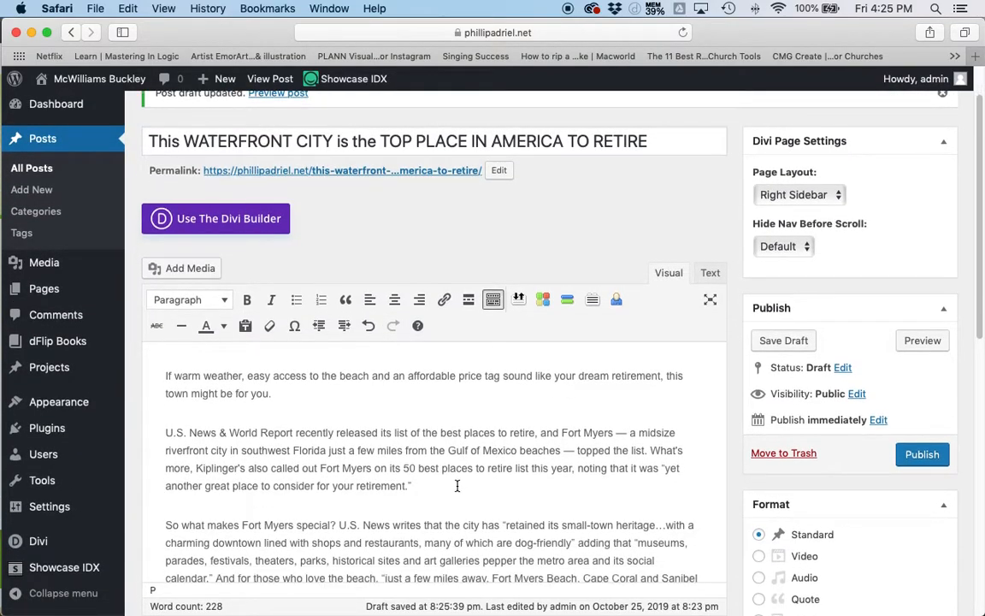
{"action": "scroll", "coordinate": [486, 428], "scroll_direction": "down", "scroll_amount": 6}
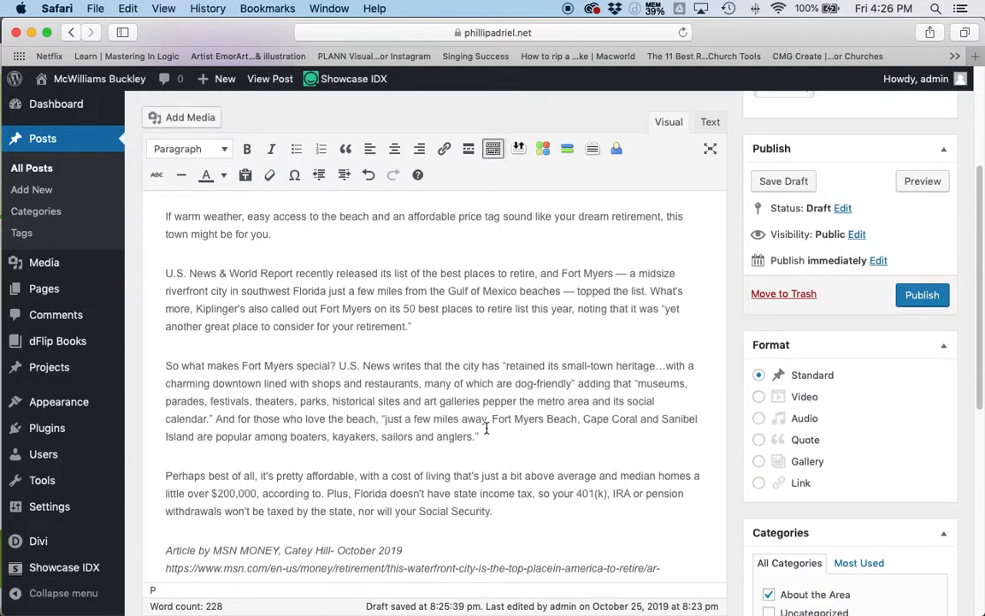
{"action": "scroll", "coordinate": [485, 419], "scroll_direction": "down", "scroll_amount": 8}
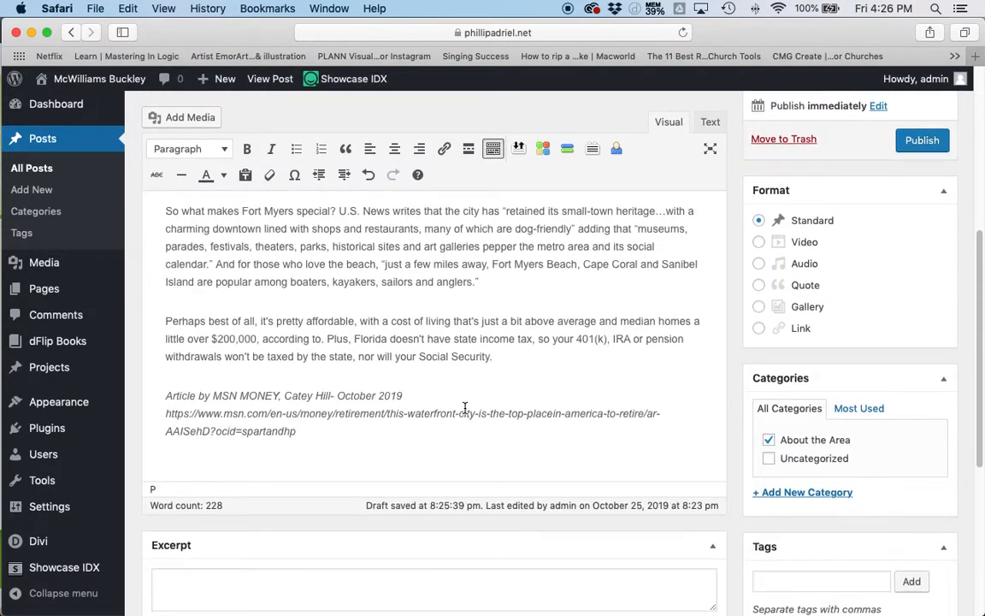
{"action": "scroll", "coordinate": [776, 359], "scroll_direction": "up", "scroll_amount": 9}
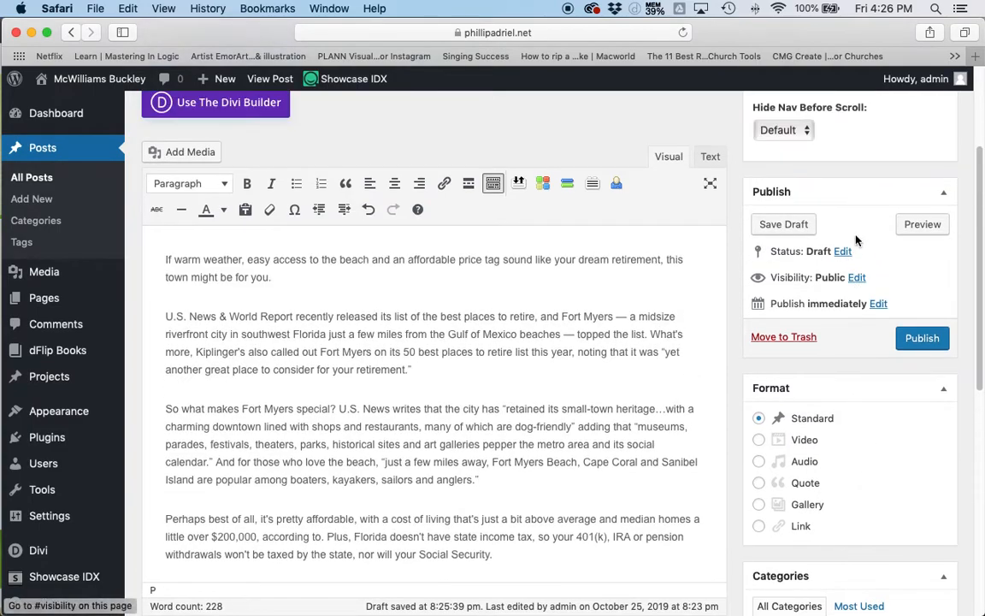
- Add the tags "Fort Myers information", "tourist destinations" and "retirement destinations" to the post, keeping it in the About the Area category
{"action": "scroll", "coordinate": [778, 282], "scroll_direction": "down", "scroll_amount": 12}
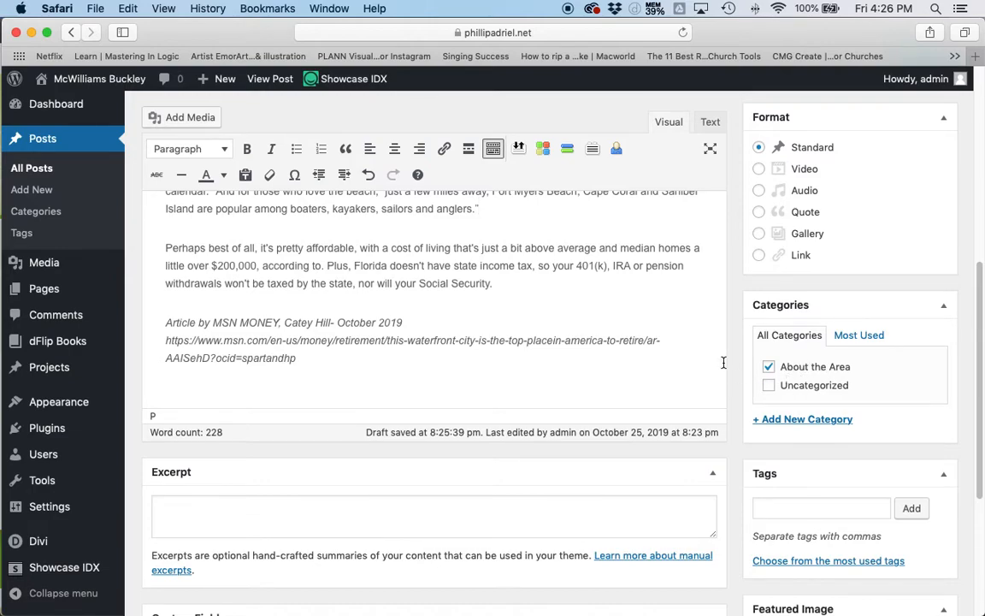
{"action": "left_click", "coordinate": [768, 366]}
{"action": "left_click", "coordinate": [791, 510]}
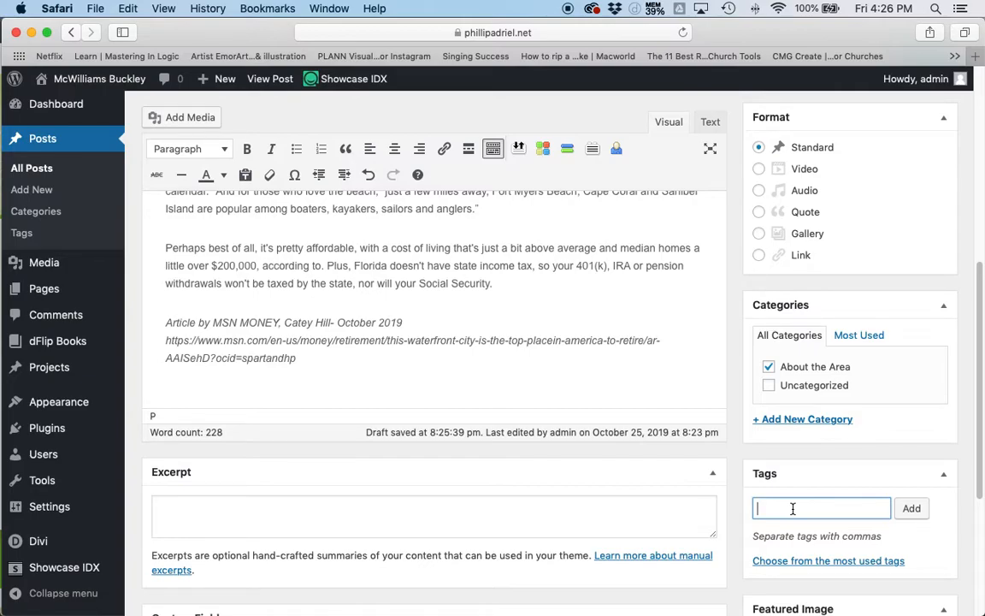
{"action": "type", "text": "fort myers"}
{"action": "key", "text": "Return"}
{"action": "type", "text": "information, tourist de"}
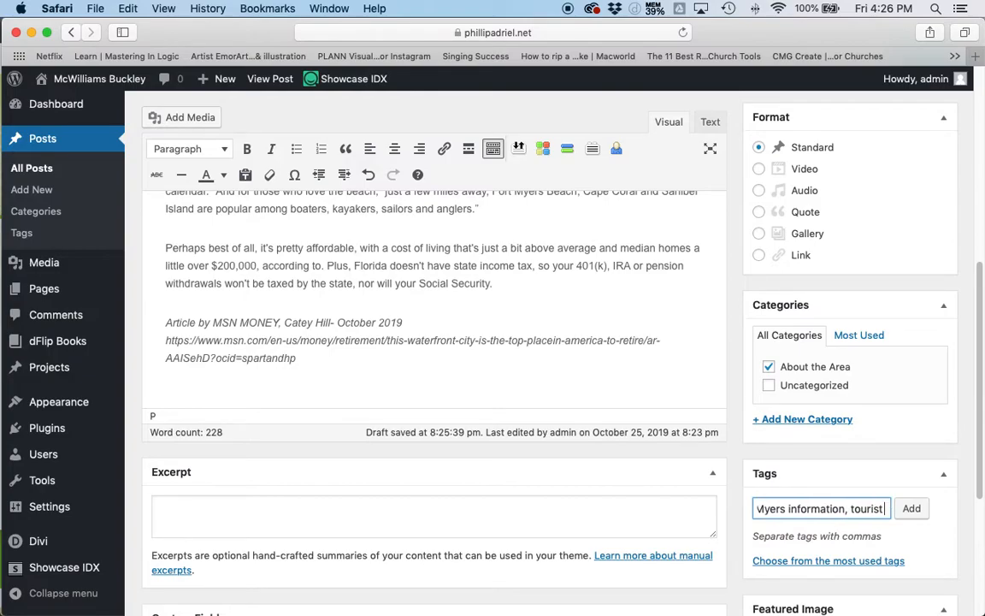
{"action": "type", "text": "stinations,"}
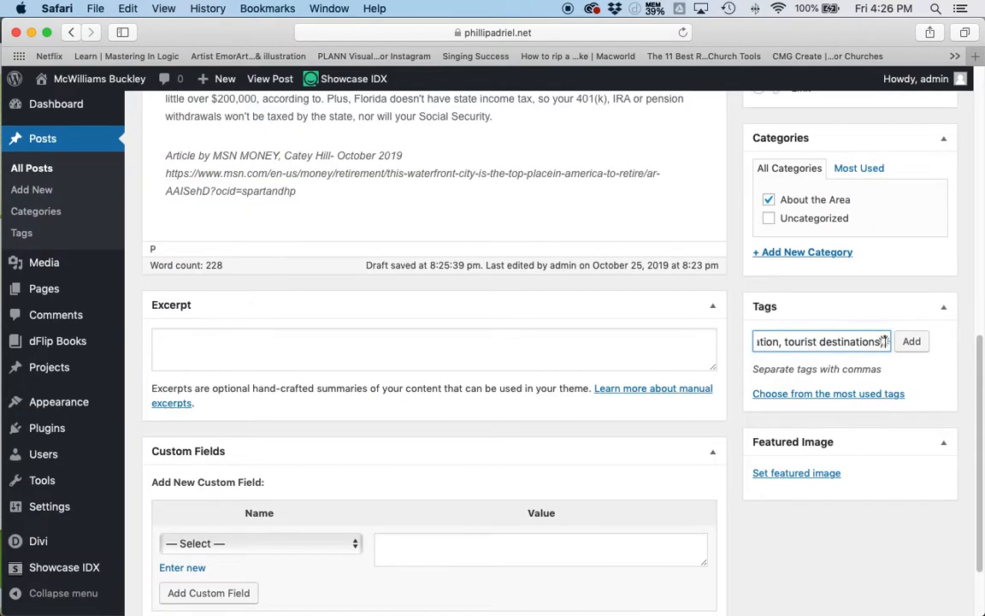
{"action": "type", "text": "retireme"}
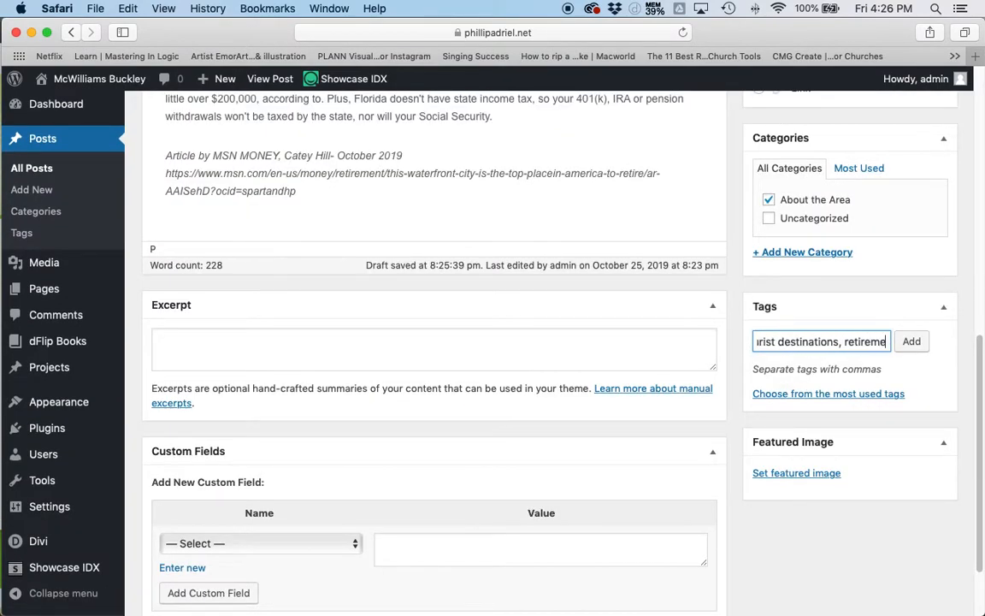
{"action": "type", "text": "nt destinations,"}
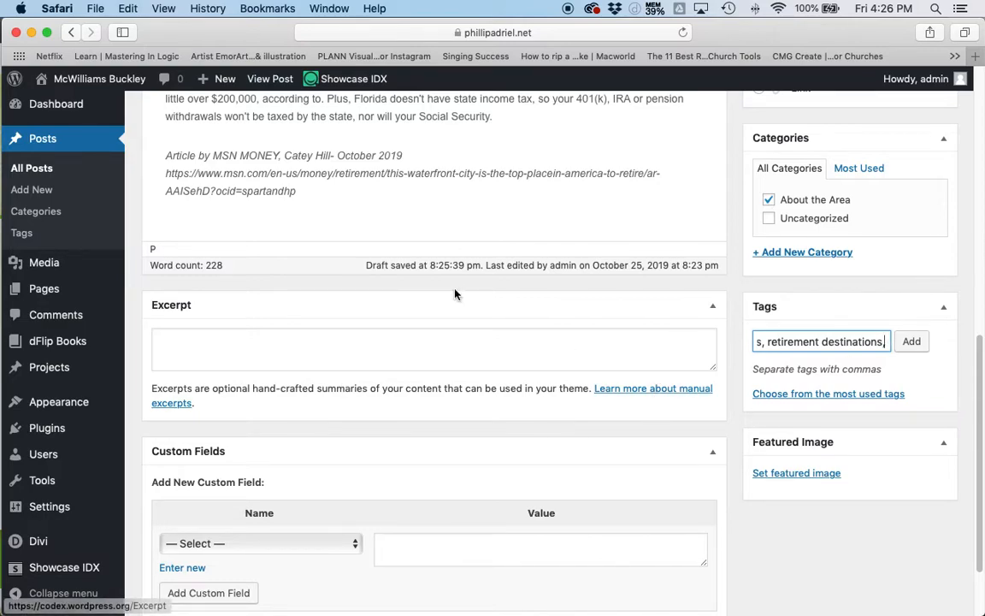
{"action": "scroll", "coordinate": [514, 210], "scroll_direction": "up", "scroll_amount": 1}
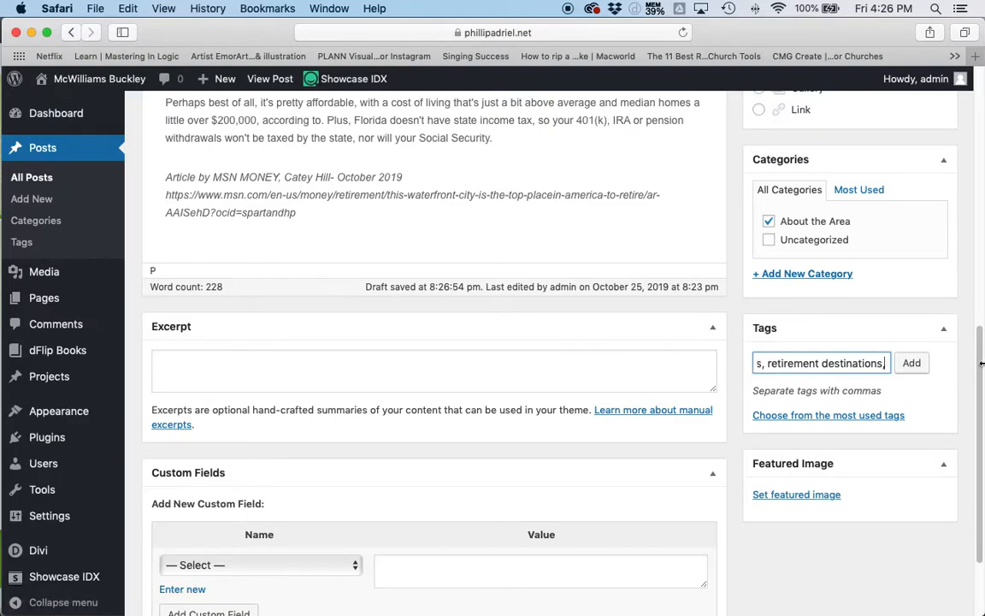
{"action": "left_click", "coordinate": [912, 363]}
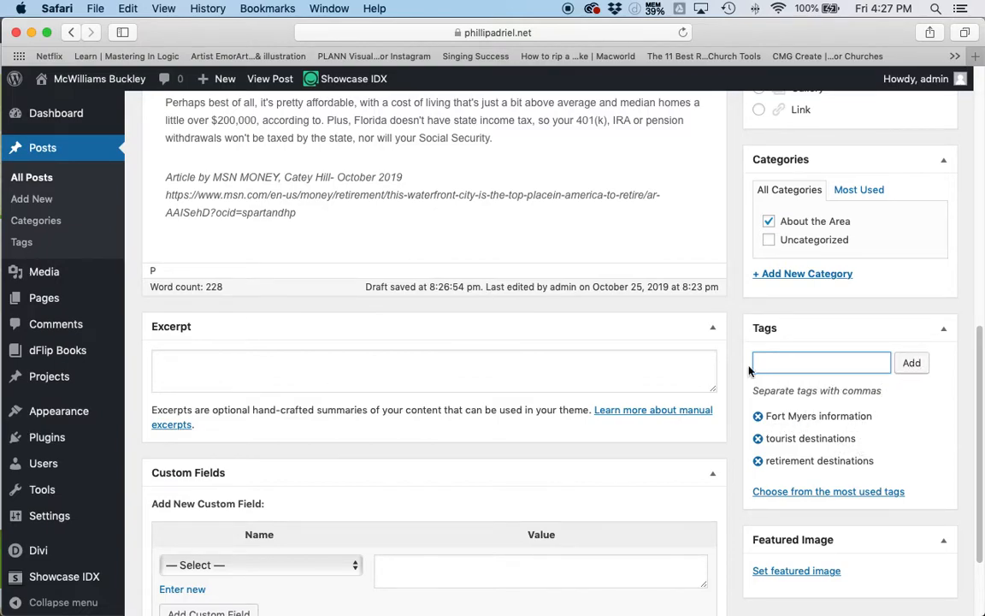
- Look over the post's edit form, from the custom fields and featured image up to the title and publishing options
{"action": "scroll", "coordinate": [600, 386], "scroll_direction": "down", "scroll_amount": 3}
{"action": "scroll", "coordinate": [596, 345], "scroll_direction": "up", "scroll_amount": 10}
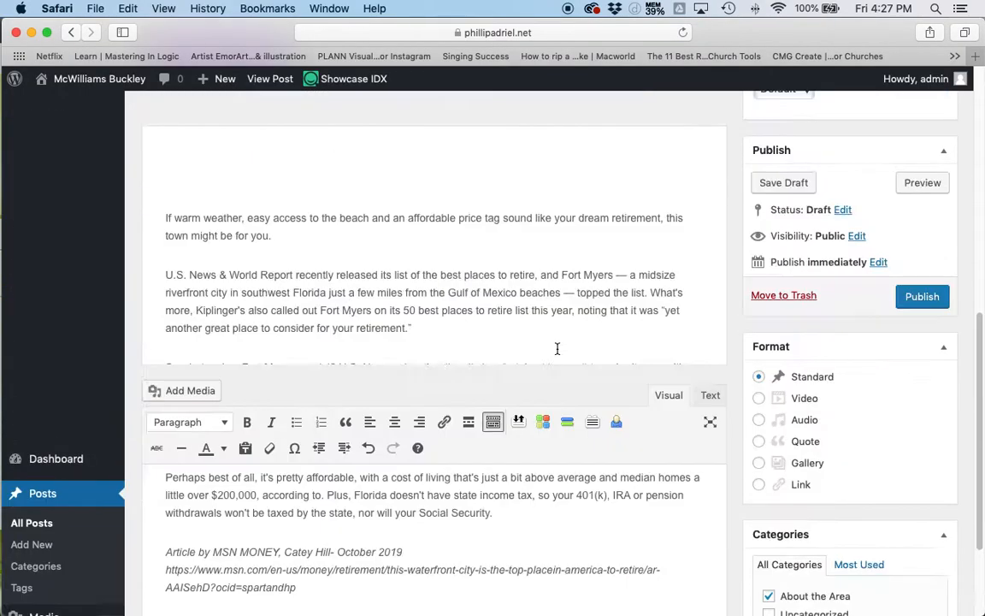
{"action": "scroll", "coordinate": [626, 330], "scroll_direction": "down", "scroll_amount": 6}
{"action": "scroll", "coordinate": [513, 462], "scroll_direction": "down", "scroll_amount": 3}
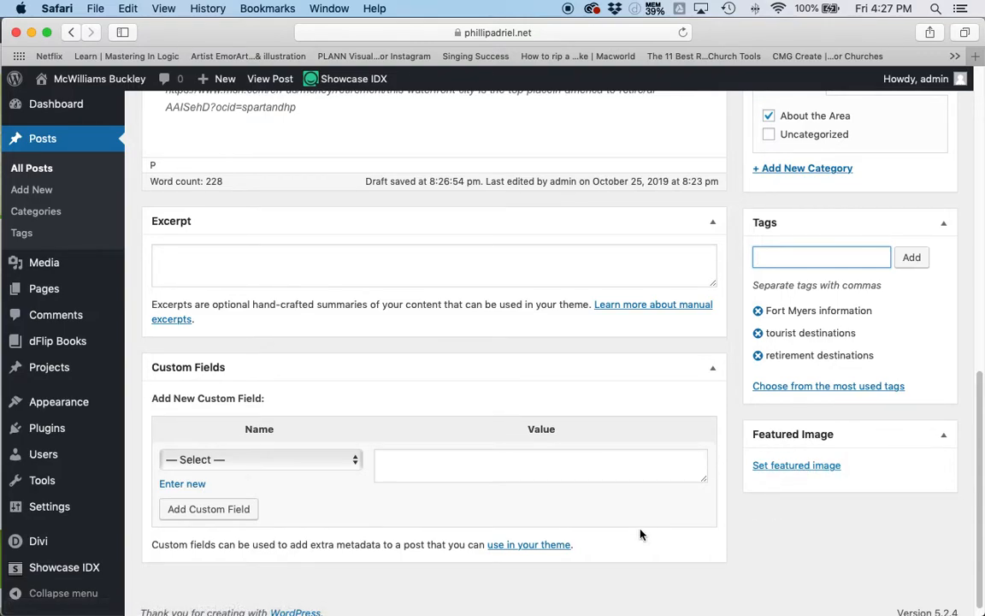
{"action": "scroll", "coordinate": [883, 504], "scroll_direction": "up", "scroll_amount": 10}
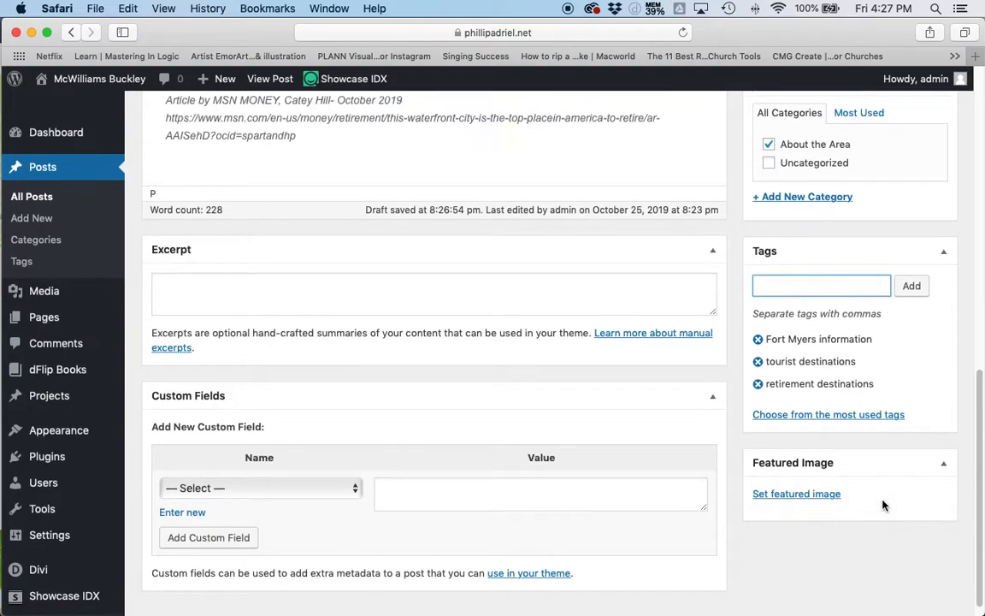
{"action": "scroll", "coordinate": [524, 436], "scroll_direction": "up", "scroll_amount": 2}
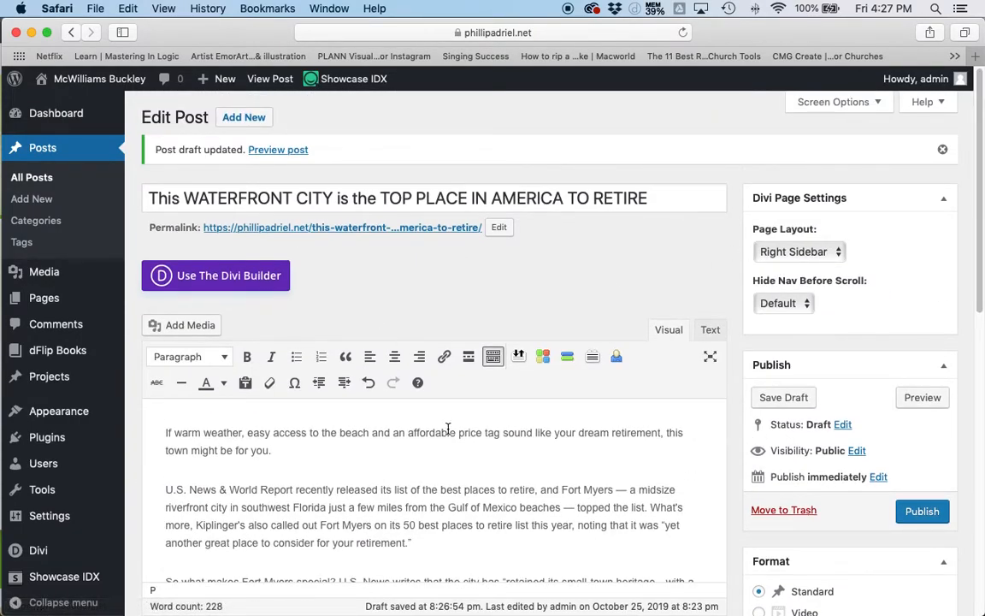
{"action": "scroll", "coordinate": [862, 463], "scroll_direction": "down", "scroll_amount": 1}
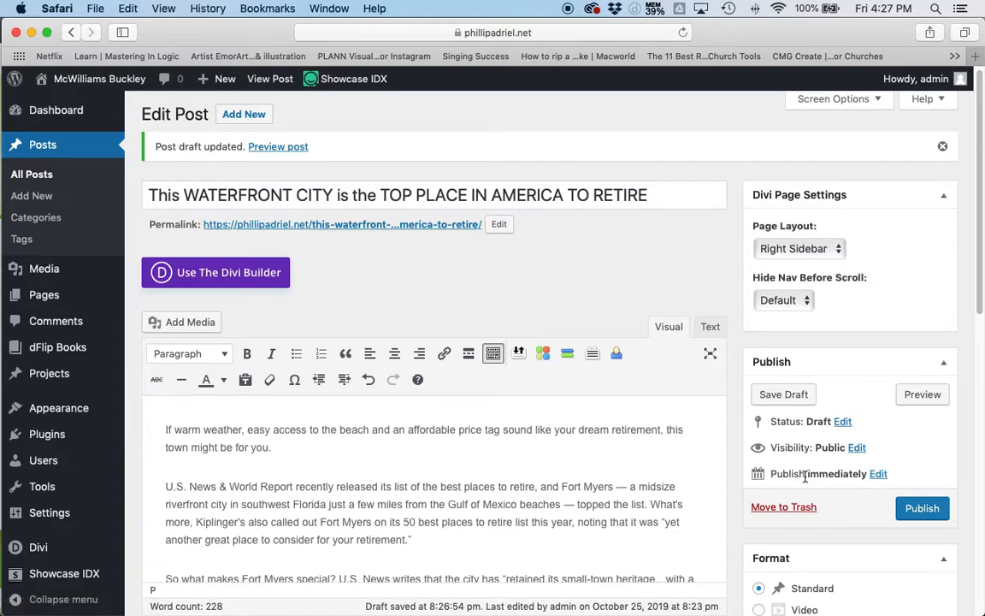
- Check the publish date options, accept the date as it is, and publish the post immediately
{"action": "left_click", "coordinate": [875, 477]}
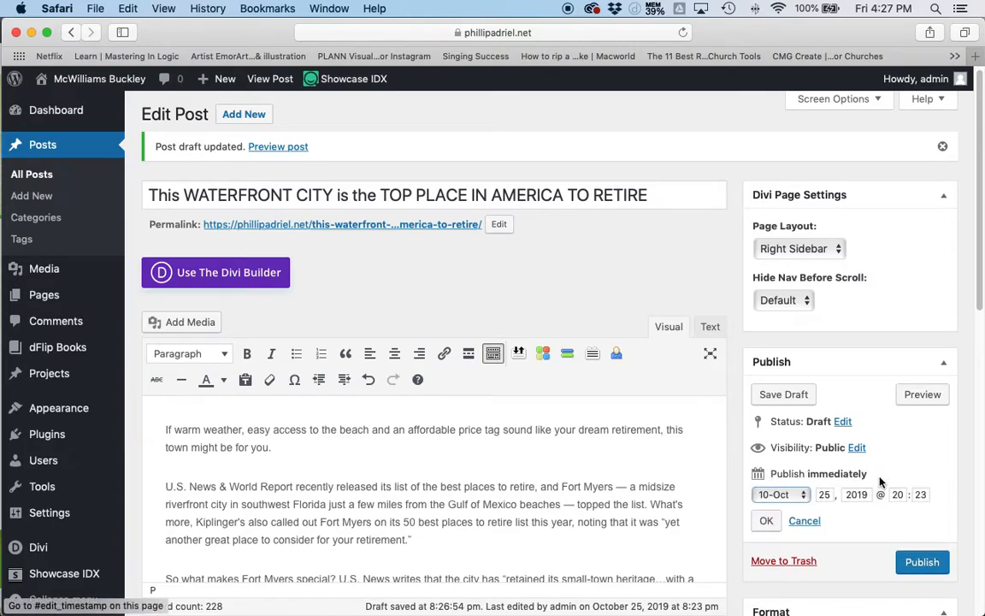
{"action": "left_click", "coordinate": [804, 496]}
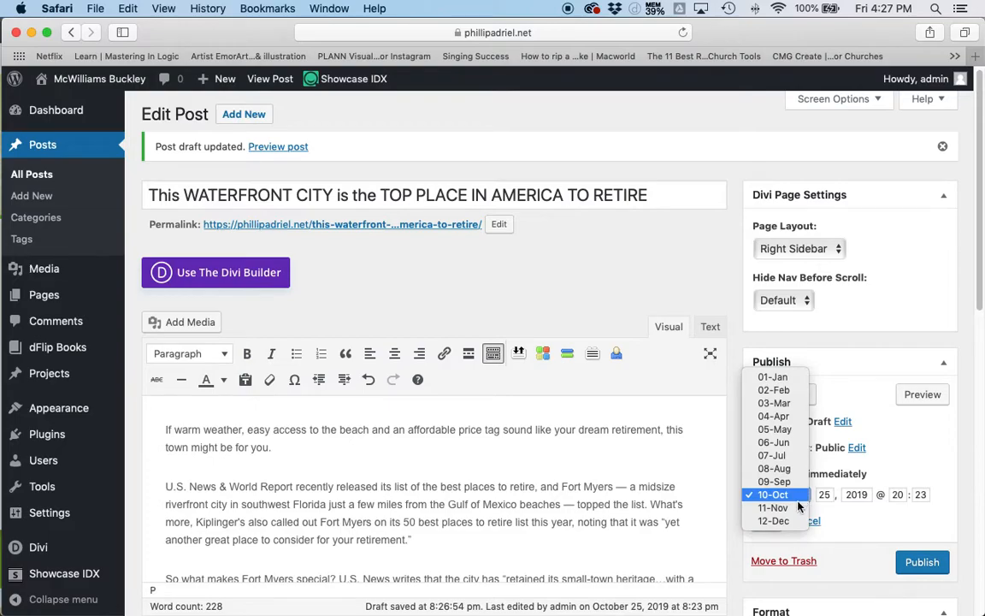
{"action": "left_click", "coordinate": [816, 499]}
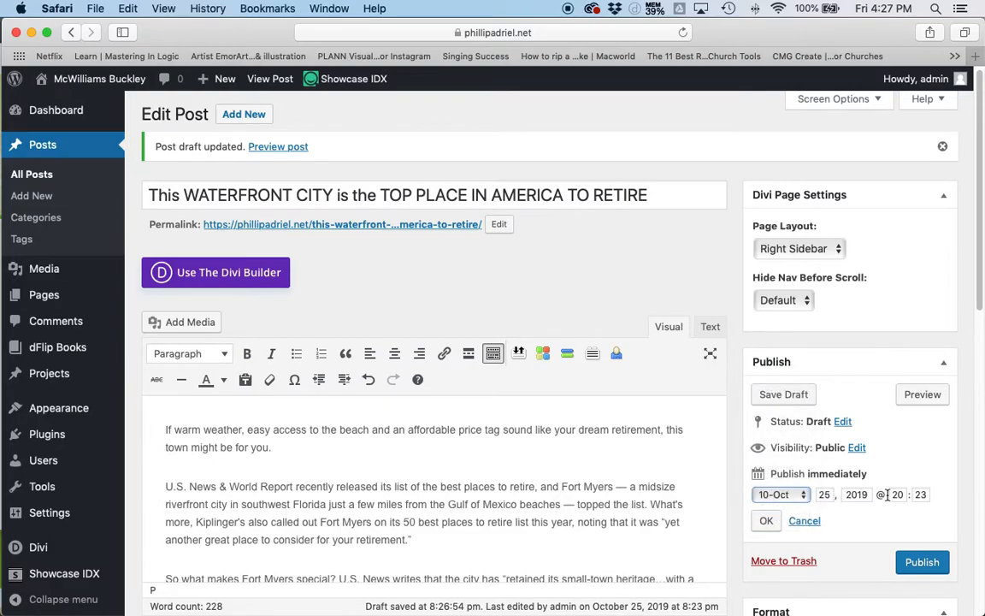
{"action": "scroll", "coordinate": [792, 451], "scroll_direction": "down", "scroll_amount": 2}
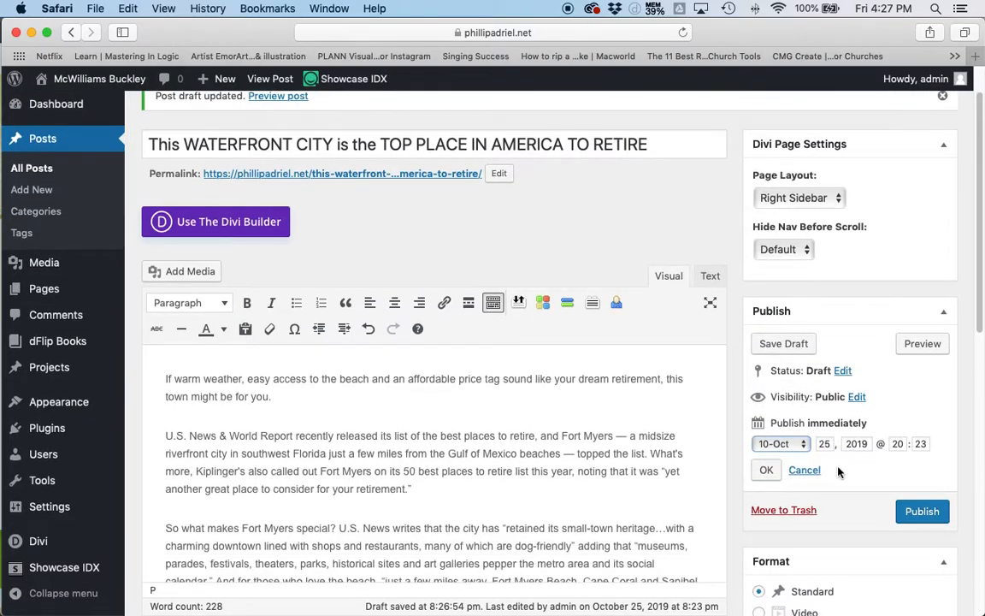
{"action": "left_click", "coordinate": [766, 470]}
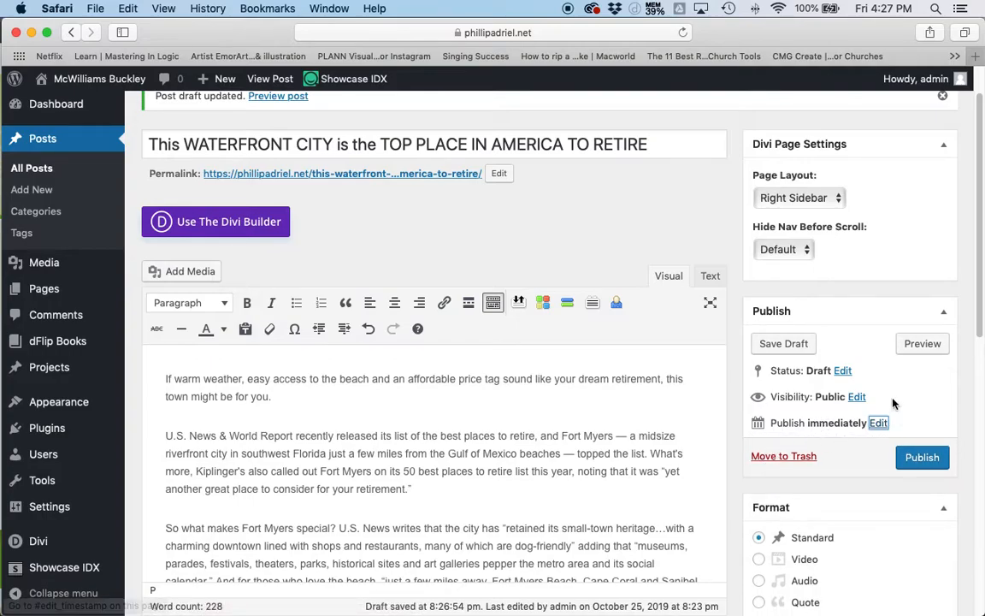
{"action": "left_click", "coordinate": [921, 459]}
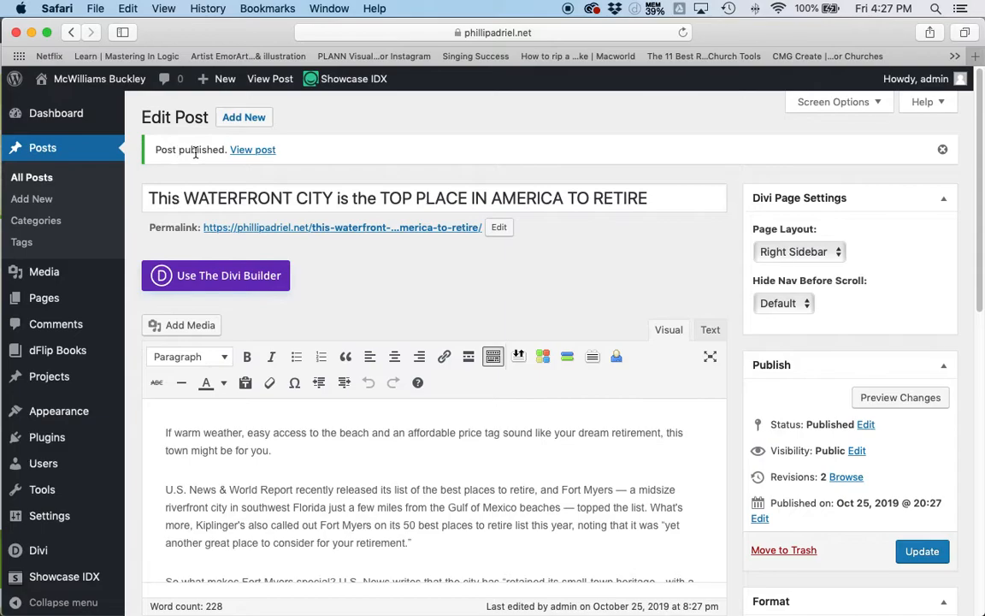
- Open the published post in a new browser tab and check its layout from the title to the italic source credit
{"action": "right_click", "coordinate": [265, 151]}
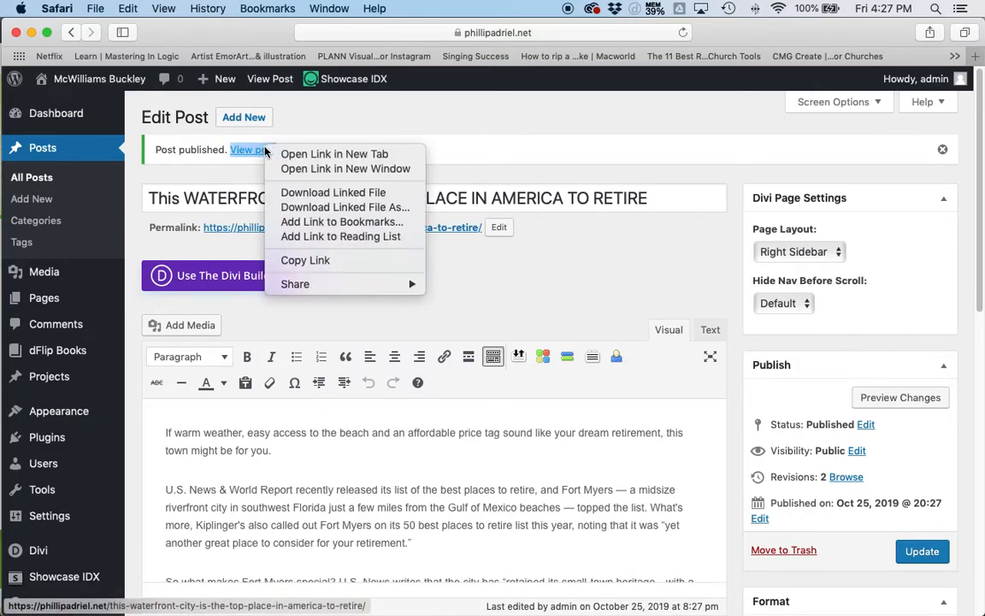
{"action": "left_click", "coordinate": [314, 157]}
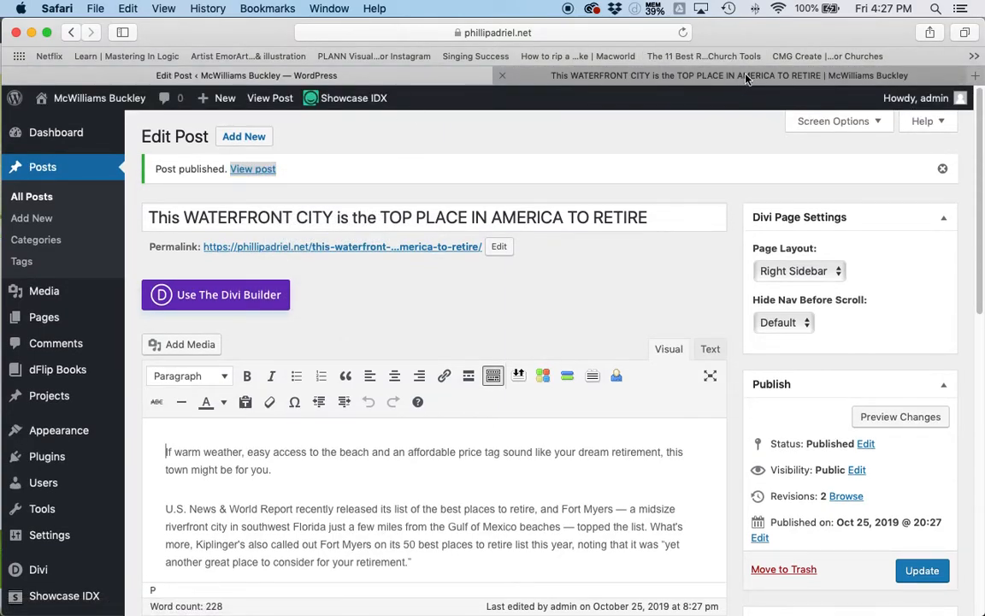
{"action": "left_click", "coordinate": [648, 77]}
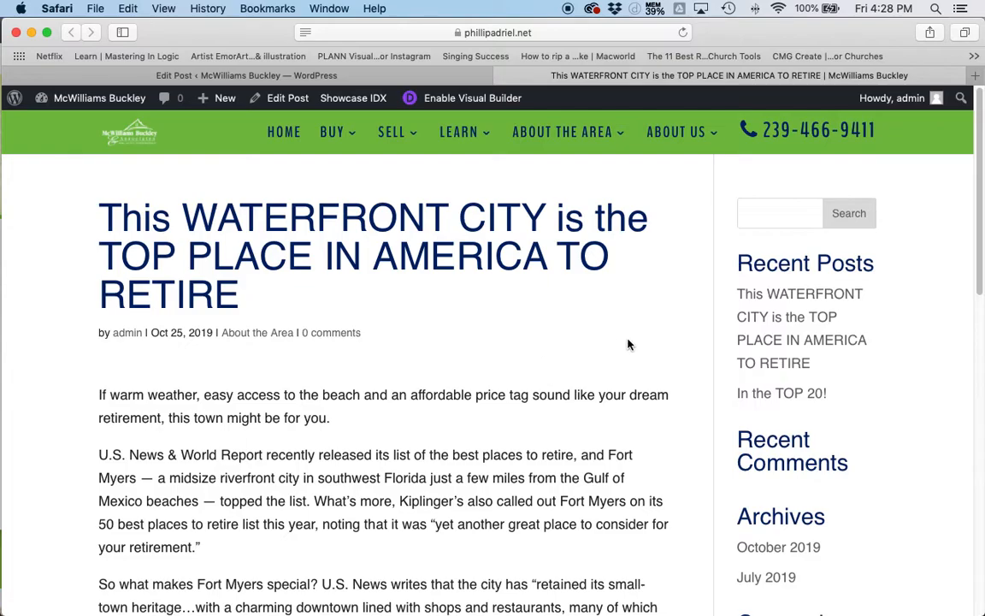
{"action": "scroll", "coordinate": [338, 409], "scroll_direction": "down", "scroll_amount": 10}
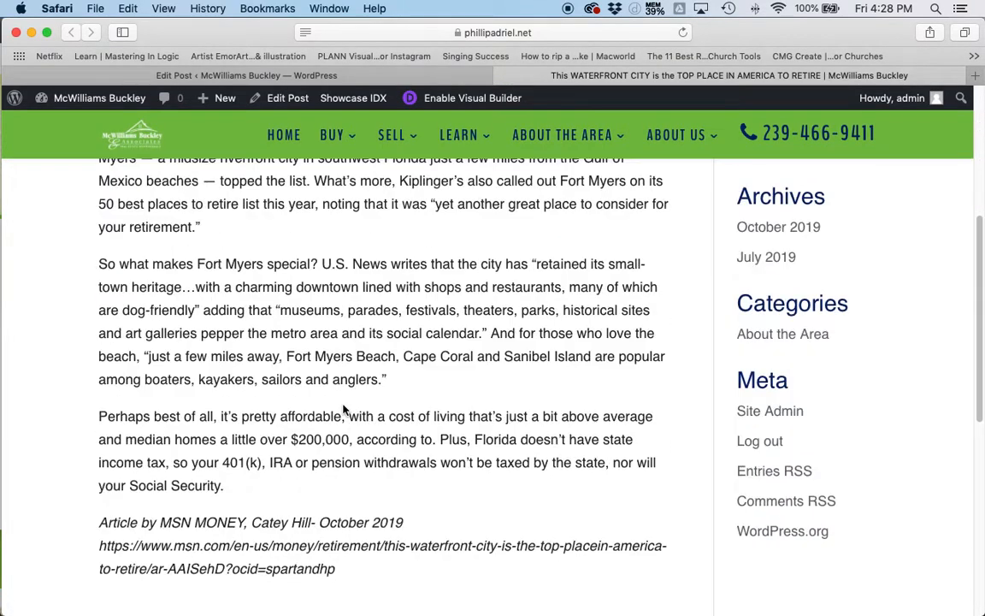
{"action": "scroll", "coordinate": [339, 402], "scroll_direction": "down", "scroll_amount": 2}
{"action": "scroll", "coordinate": [358, 392], "scroll_direction": "up", "scroll_amount": 6}
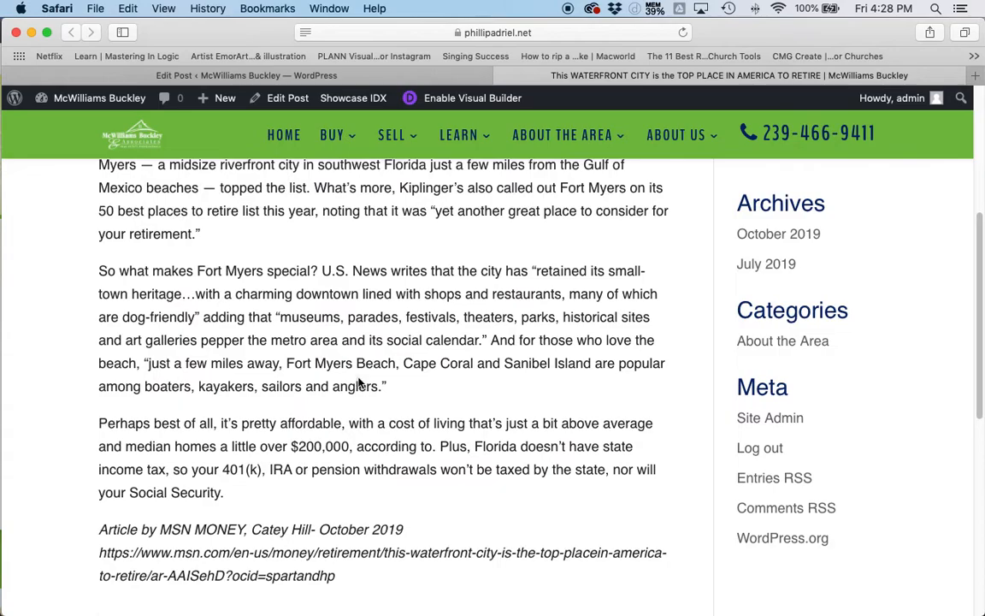
{"action": "scroll", "coordinate": [423, 403], "scroll_direction": "up", "scroll_amount": 7}
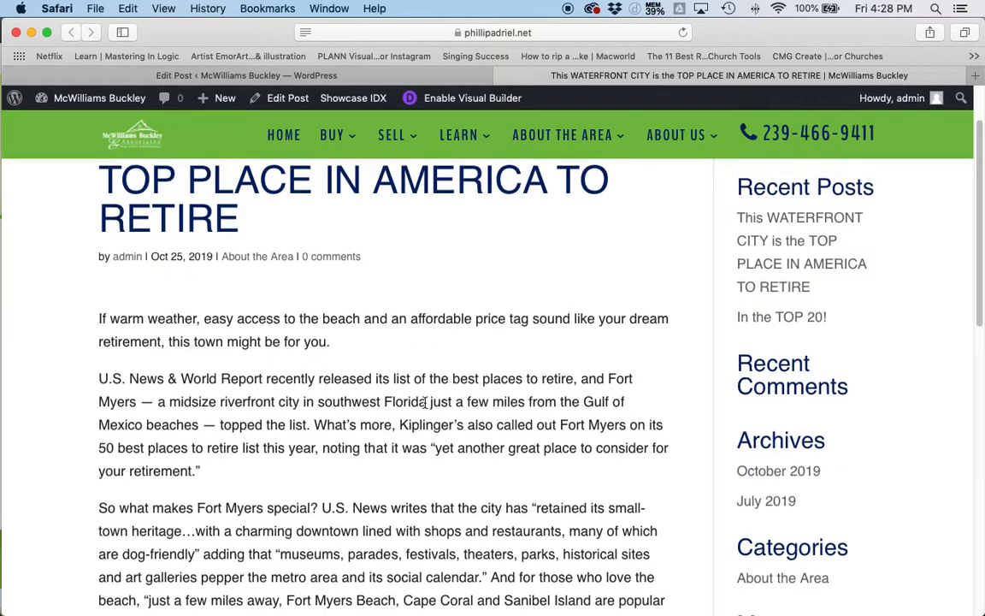
{"action": "scroll", "coordinate": [429, 412], "scroll_direction": "down", "scroll_amount": 1}
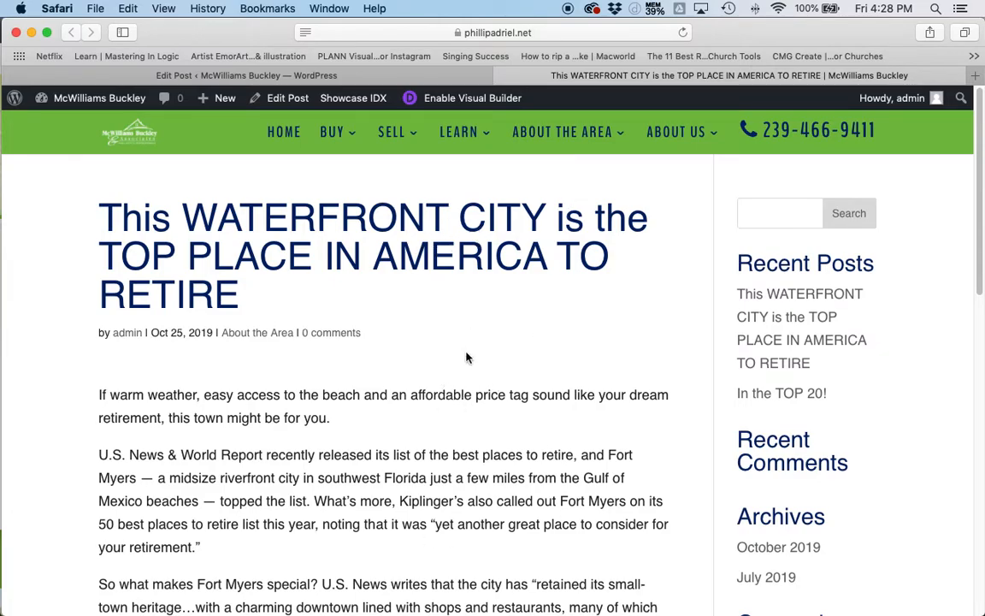
- Switch to the live site in Firefox and open its "Interesting Articles…Did you know?" page
{"action": "key", "text": "super+Tab"}
{"action": "key", "text": "super+Tab"}
{"action": "key", "text": "super+Tab"}
{"action": "key", "text": "super+Tab"}
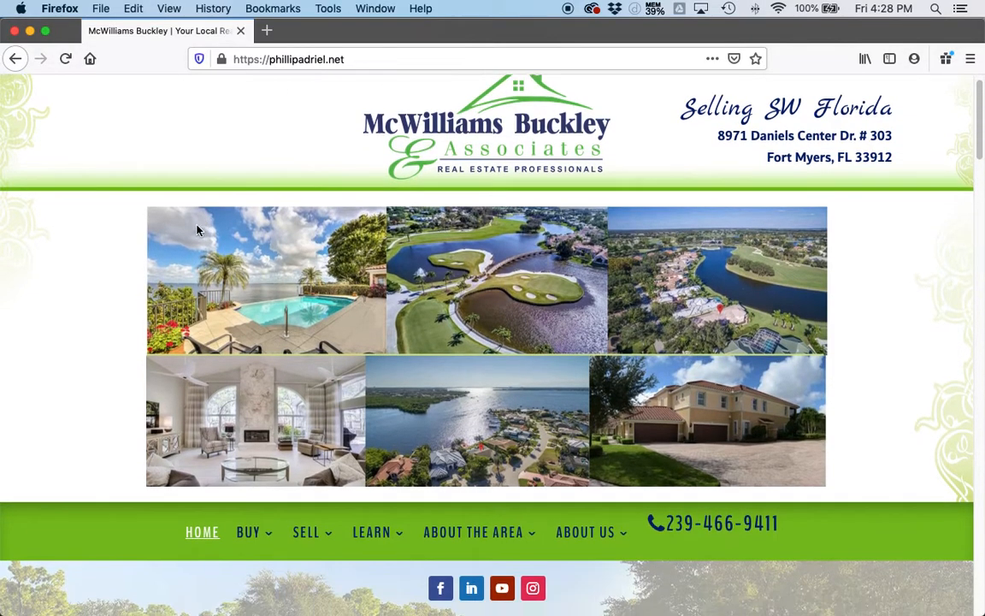
{"action": "scroll", "coordinate": [197, 227], "scroll_direction": "down", "scroll_amount": 5}
{"action": "scroll", "coordinate": [470, 220], "scroll_direction": "down", "scroll_amount": 8}
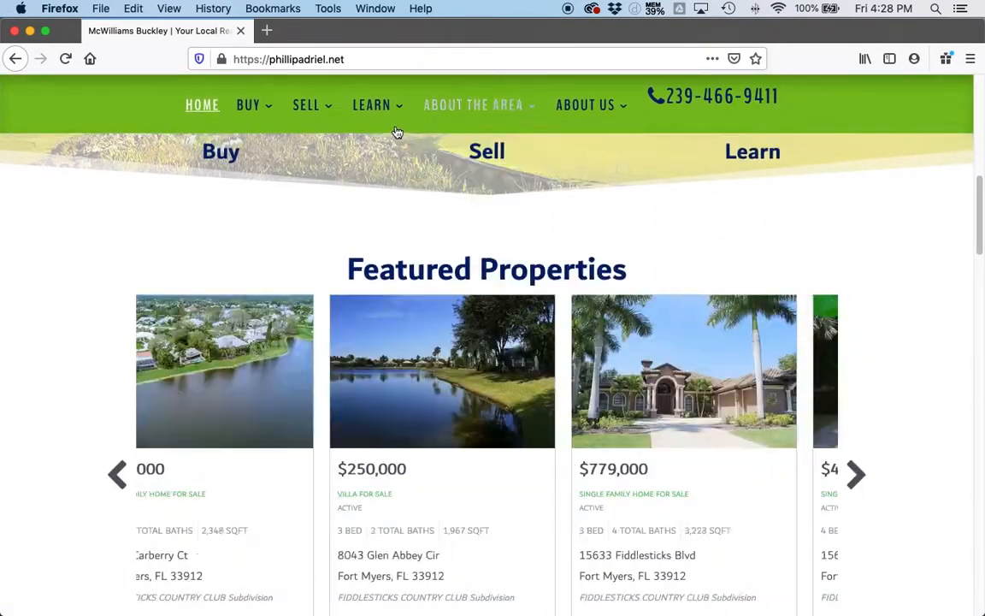
{"action": "mouse_move", "coordinate": [380, 118]}
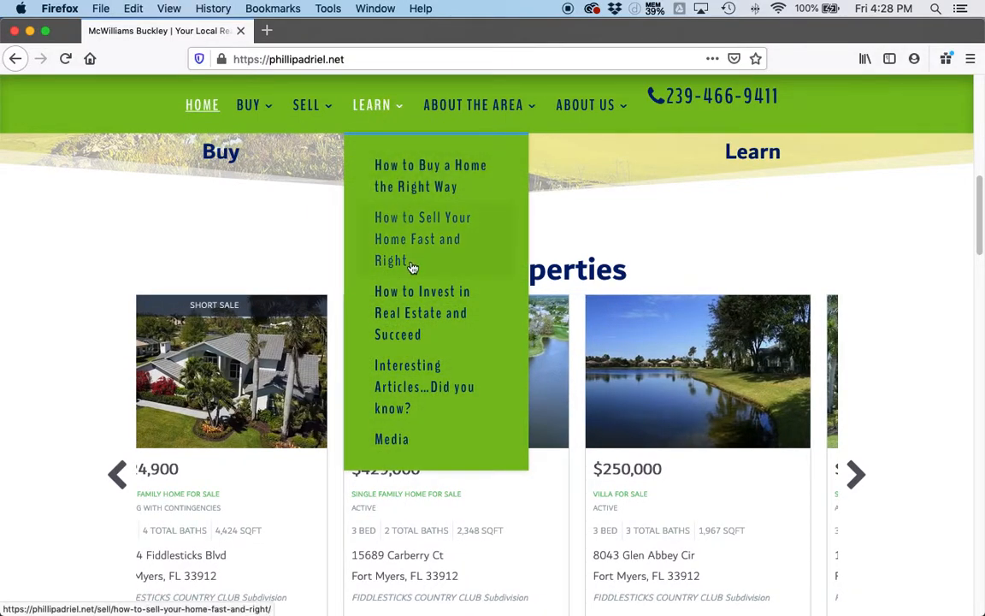
{"action": "left_click", "coordinate": [407, 389]}
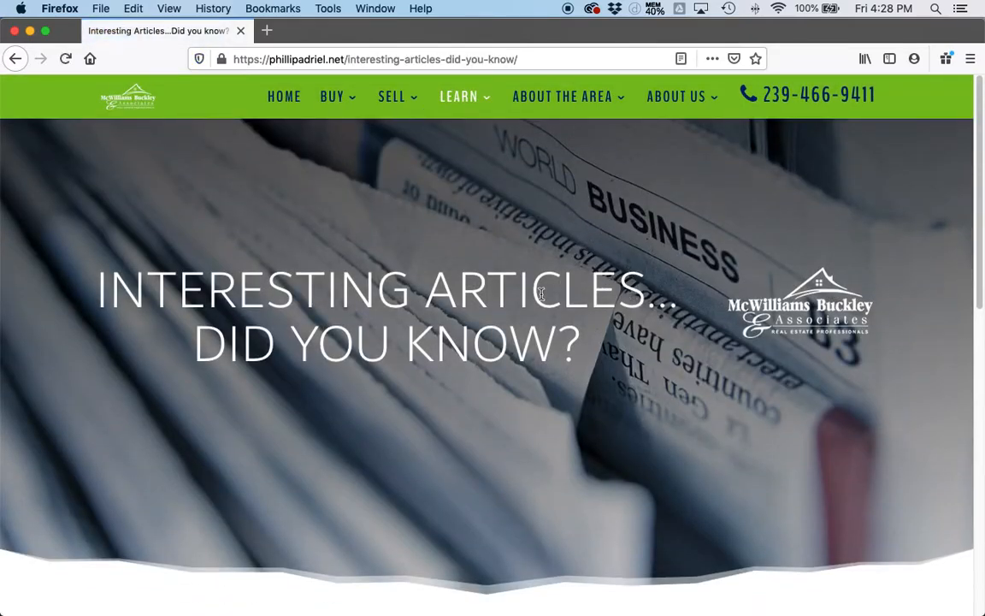
- From the article cards, open the waterfront city post, return to the list, and open "In the TOP 20!"
{"action": "scroll", "coordinate": [590, 245], "scroll_direction": "down", "scroll_amount": 5}
{"action": "scroll", "coordinate": [736, 235], "scroll_direction": "down", "scroll_amount": 1}
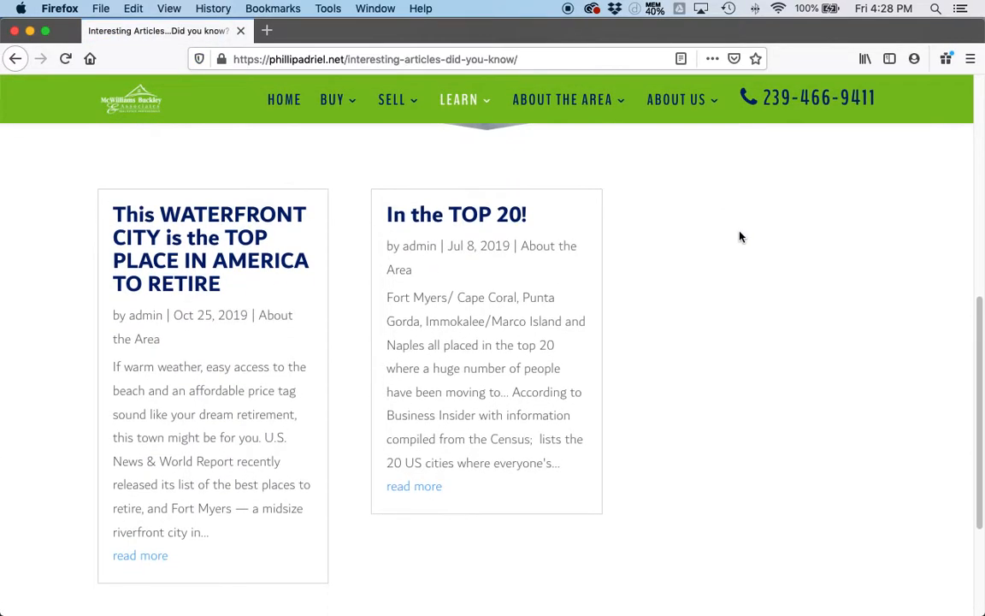
{"action": "scroll", "coordinate": [227, 240], "scroll_direction": "down", "scroll_amount": 1}
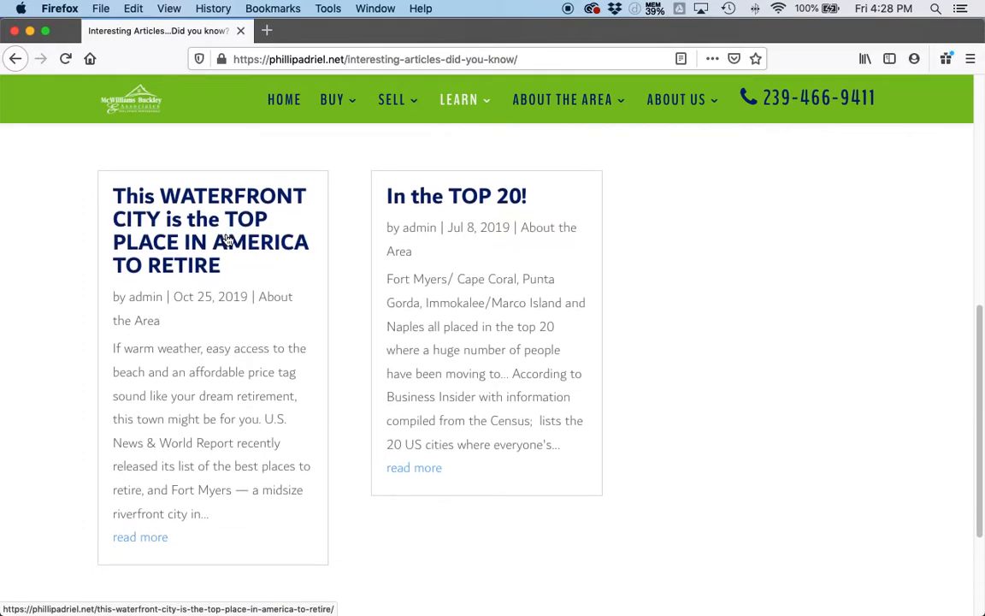
{"action": "mouse_move", "coordinate": [709, 97]}
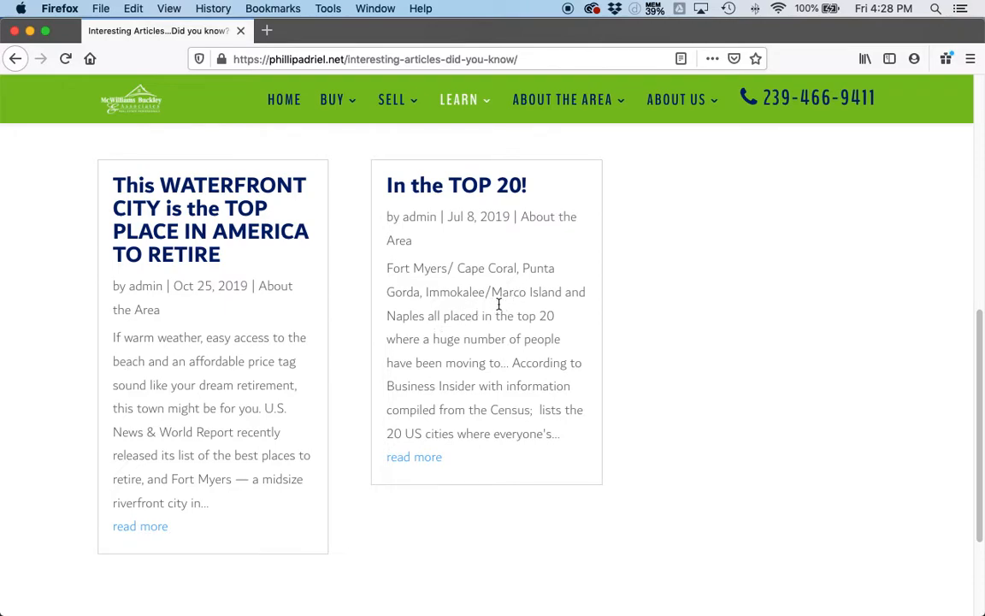
{"action": "left_click", "coordinate": [233, 211]}
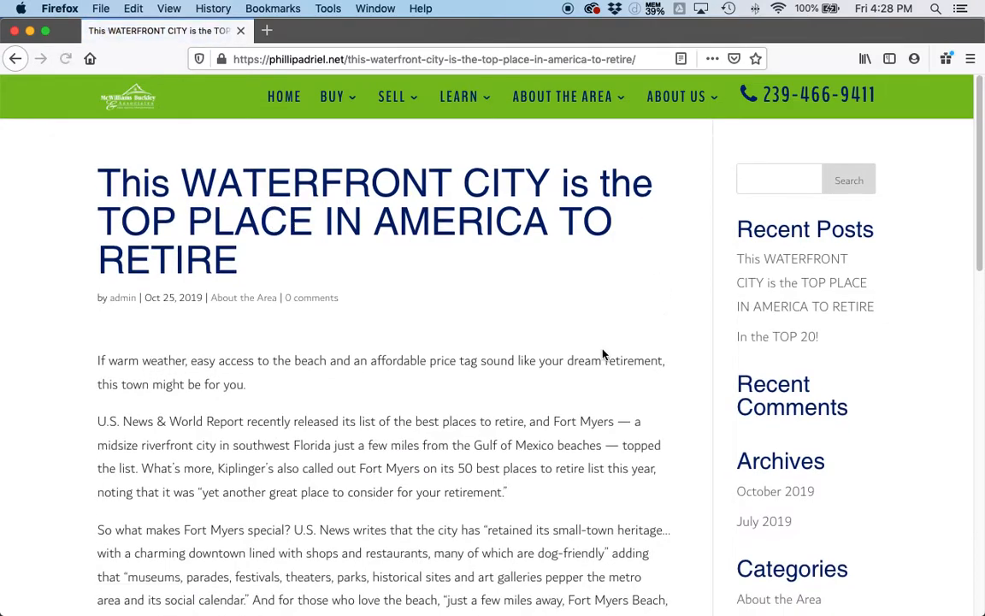
{"action": "left_click", "coordinate": [21, 60]}
{"action": "left_click", "coordinate": [441, 177]}
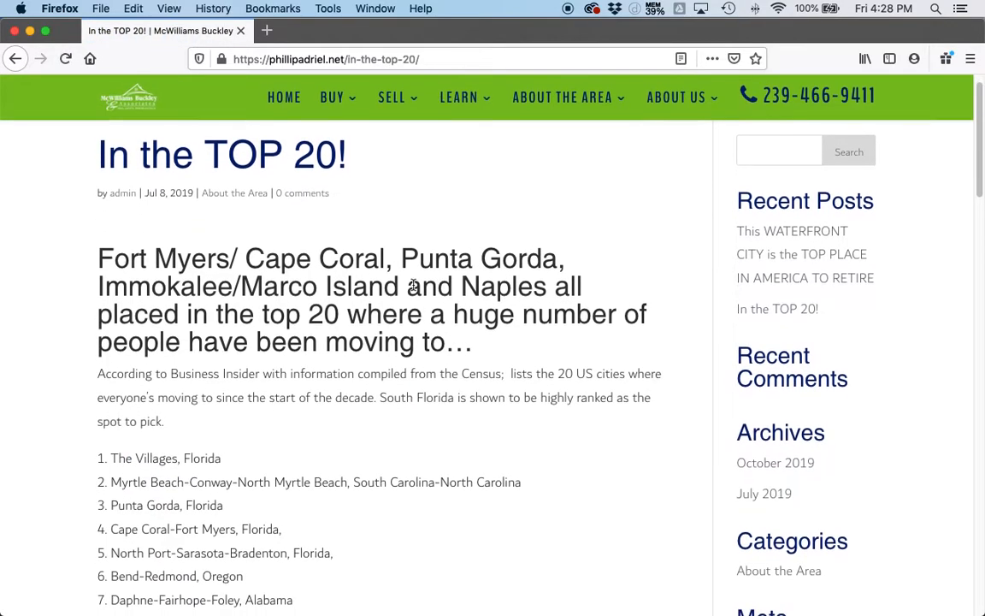
- Look through the "In the TOP 20!" post, from its numbered city list to the closing text
{"action": "scroll", "coordinate": [406, 384], "scroll_direction": "down", "scroll_amount": 10}
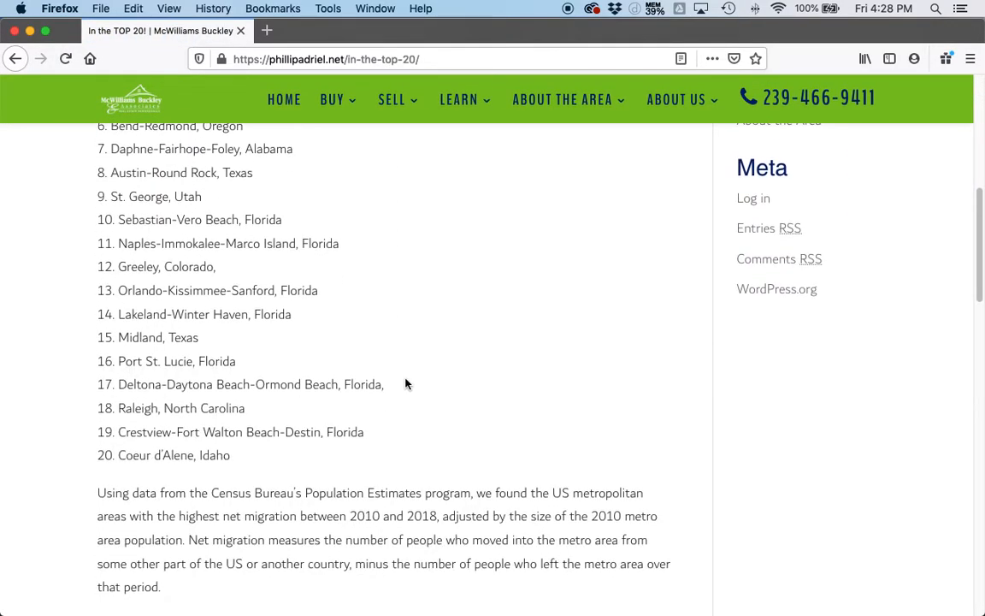
{"action": "scroll", "coordinate": [407, 383], "scroll_direction": "down", "scroll_amount": 3}
{"action": "scroll", "coordinate": [407, 382], "scroll_direction": "up", "scroll_amount": 15}
- Go back to the "Interesting Articles…Did you know?" page to review both article cards, and switch to the published waterfront city post in Safari
{"action": "left_click", "coordinate": [15, 59]}
{"action": "scroll", "coordinate": [396, 358], "scroll_direction": "up", "scroll_amount": 5}
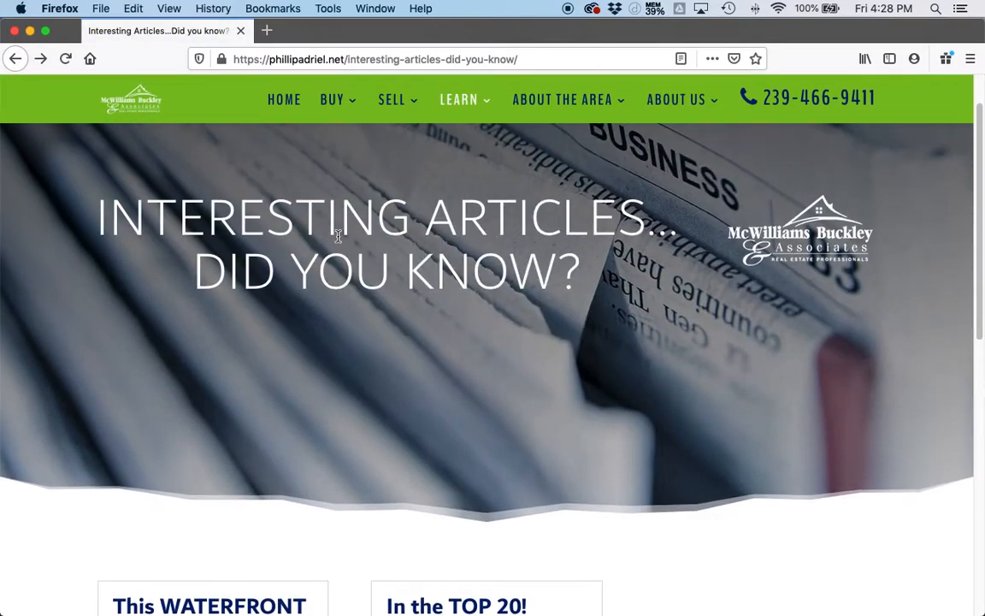
{"action": "scroll", "coordinate": [378, 323], "scroll_direction": "down", "scroll_amount": 5}
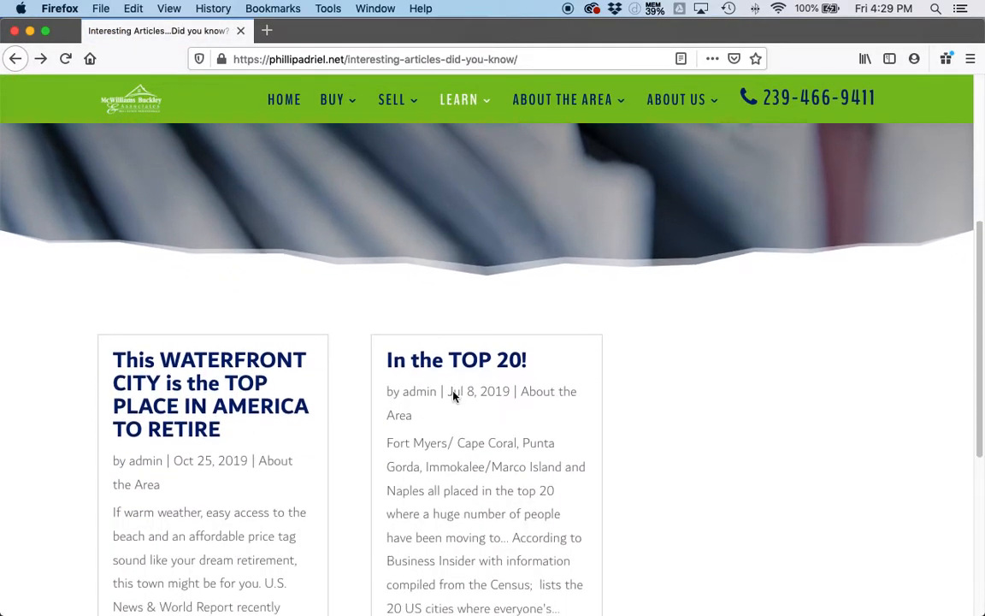
{"action": "scroll", "coordinate": [451, 393], "scroll_direction": "down", "scroll_amount": 5}
{"action": "scroll", "coordinate": [530, 373], "scroll_direction": "up", "scroll_amount": 4}
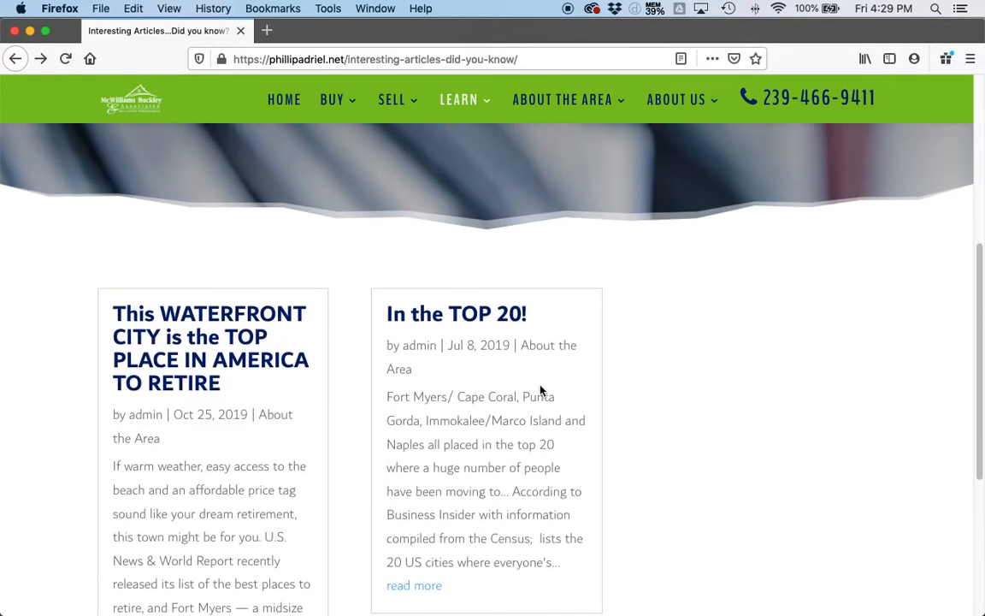
{"action": "scroll", "coordinate": [503, 404], "scroll_direction": "down", "scroll_amount": 3}
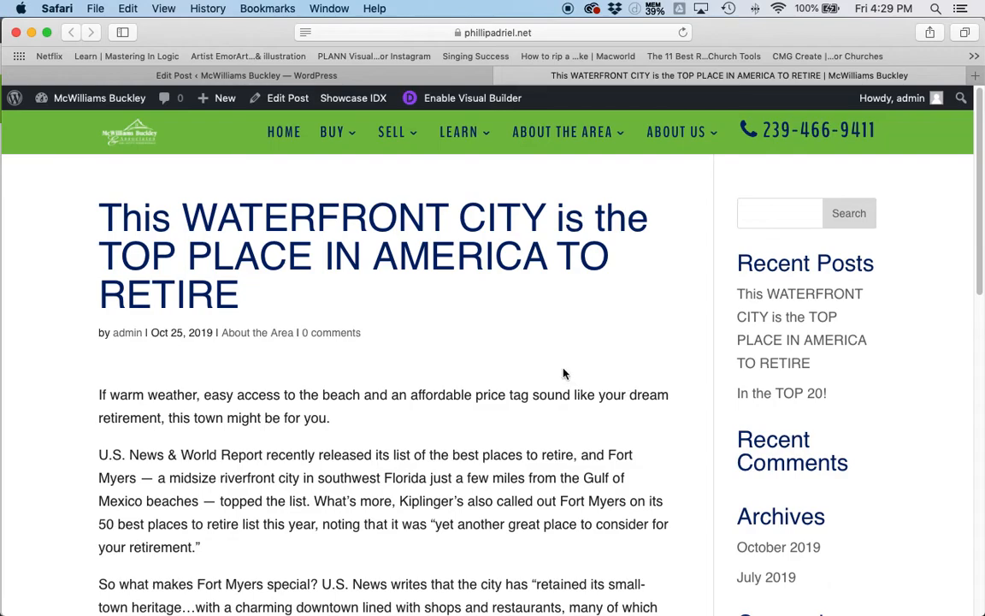
{"action": "scroll", "coordinate": [513, 449], "scroll_direction": "down", "scroll_amount": 1}
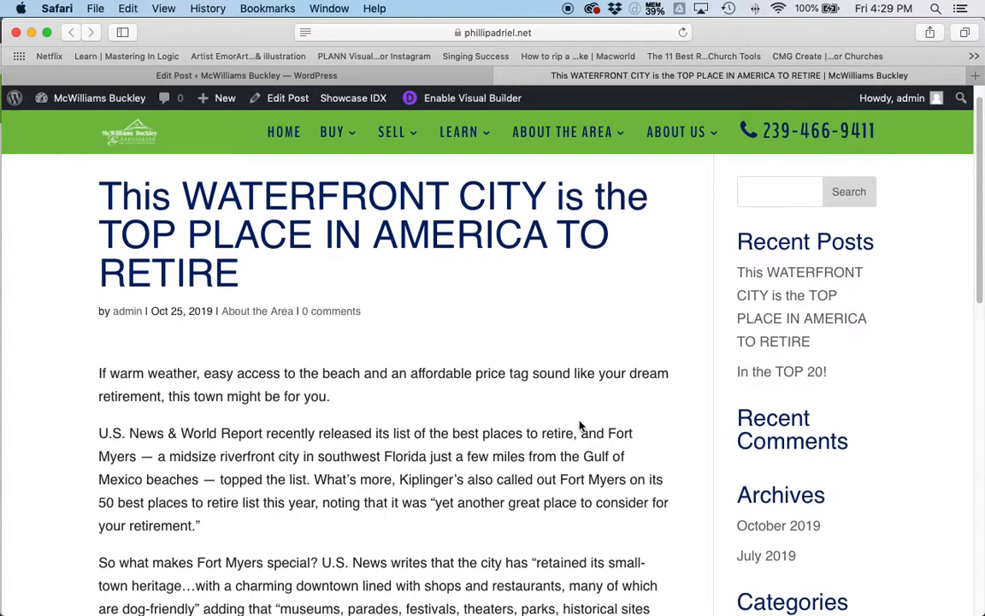